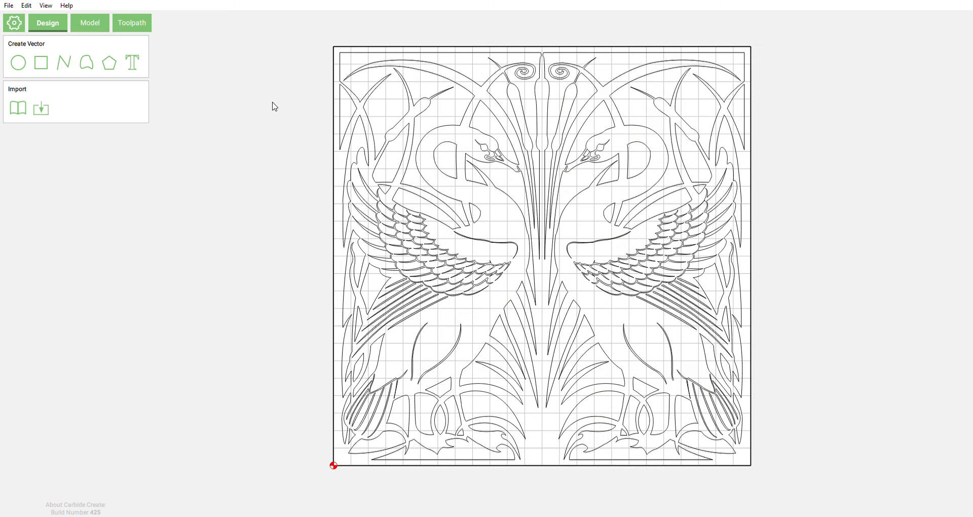
left_click(379, 63)
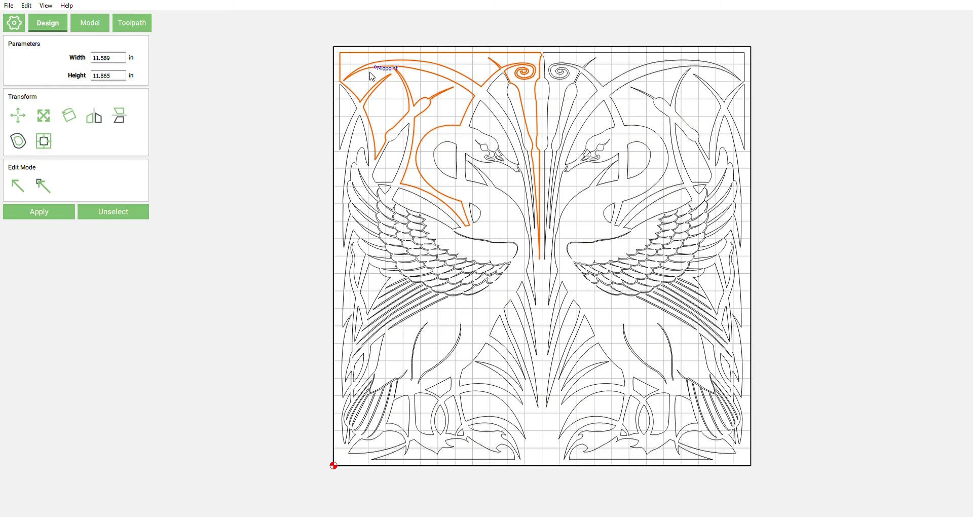
left_click(600, 80, "shift")
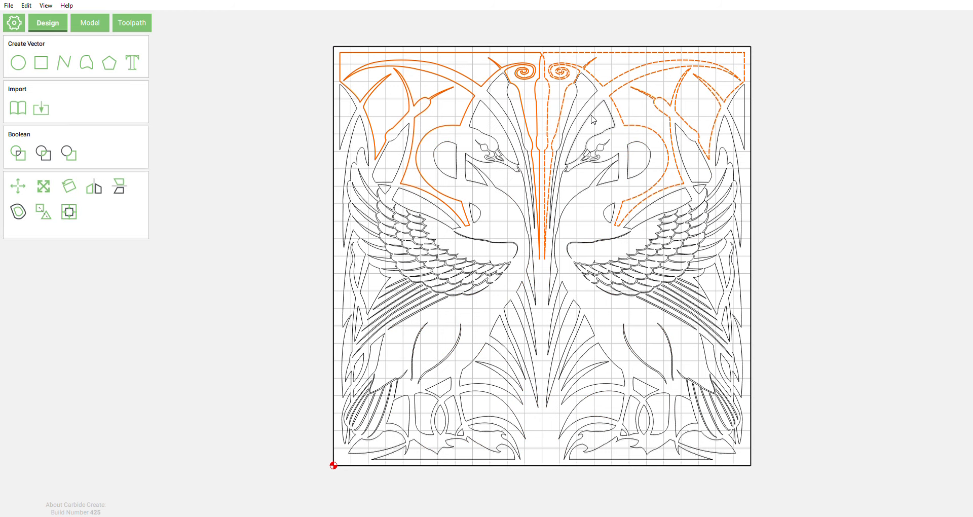
left_click(501, 104, "shift")
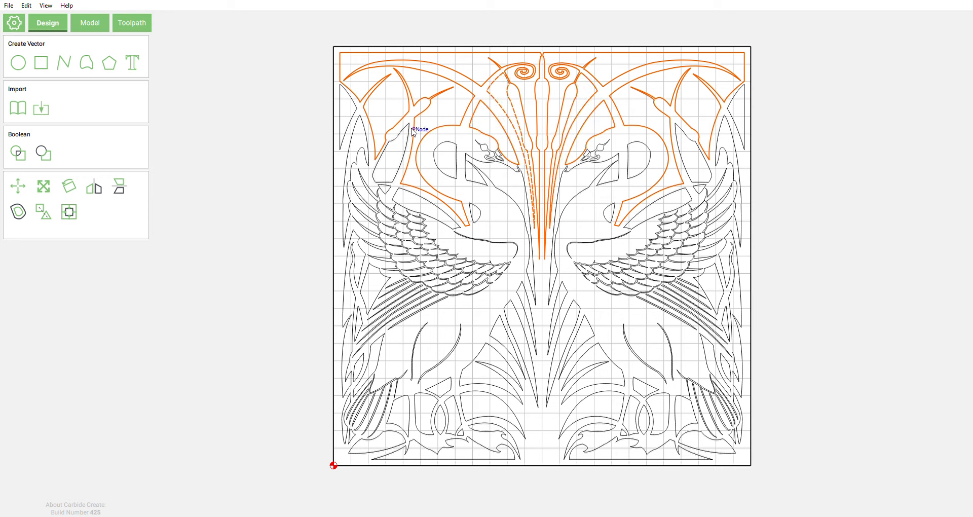
left_click(374, 137, "shift")
left_click(344, 125, "shift")
left_click(717, 121, "shift")
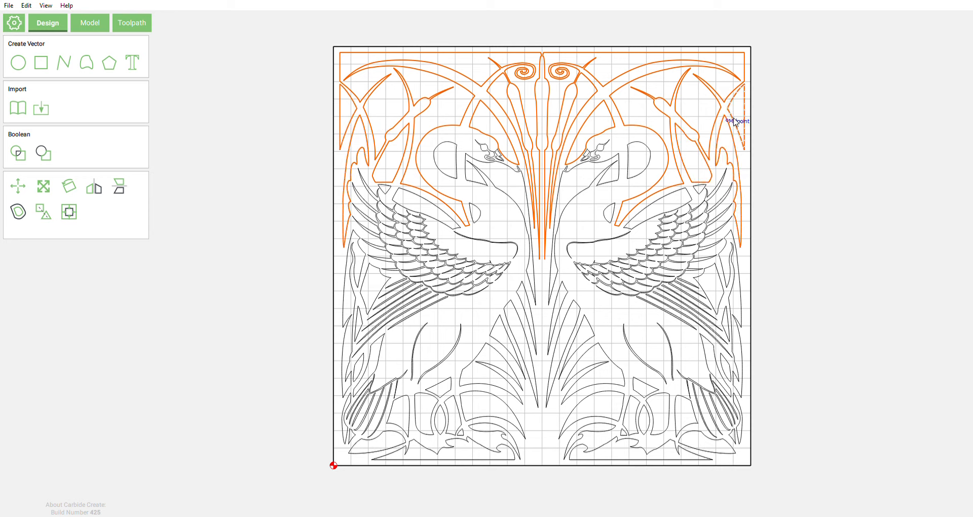
scroll(645, 198, "up", 3)
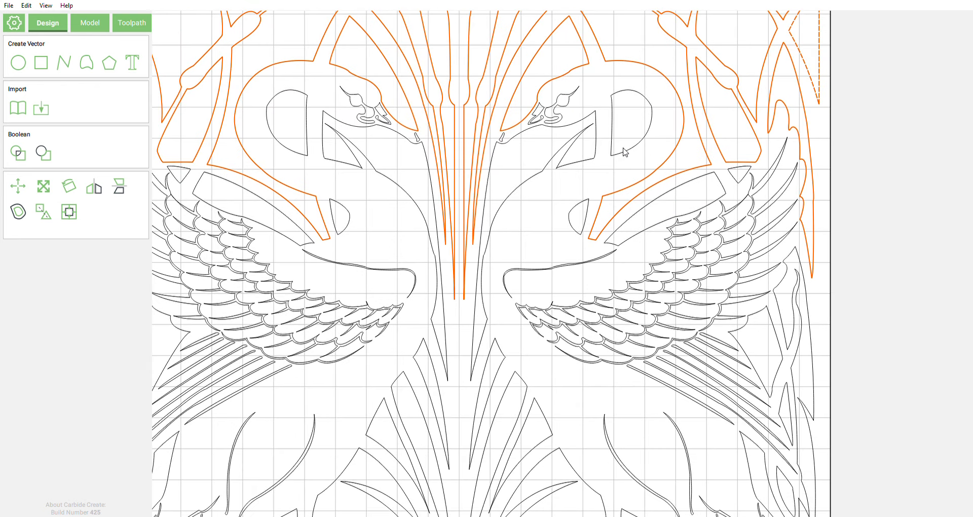
left_click(587, 160, "shift")
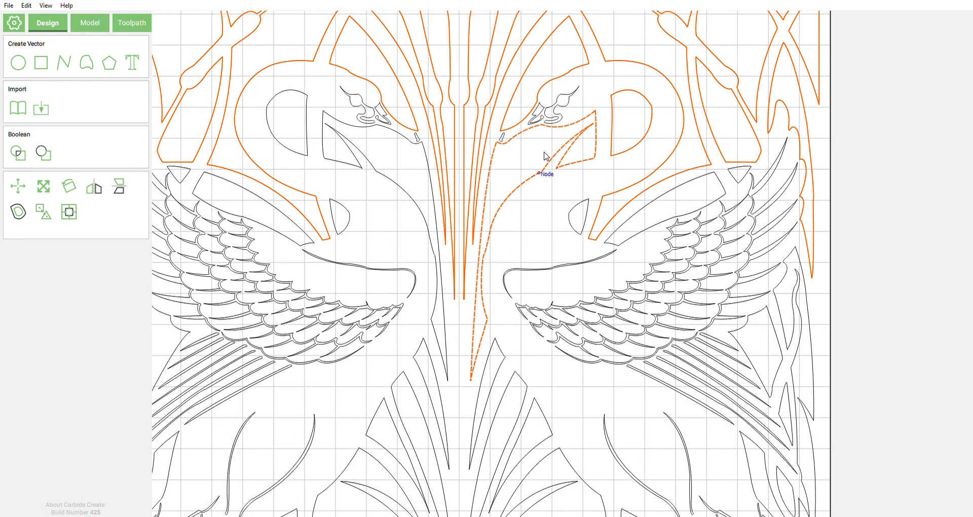
left_click(347, 154, "shift")
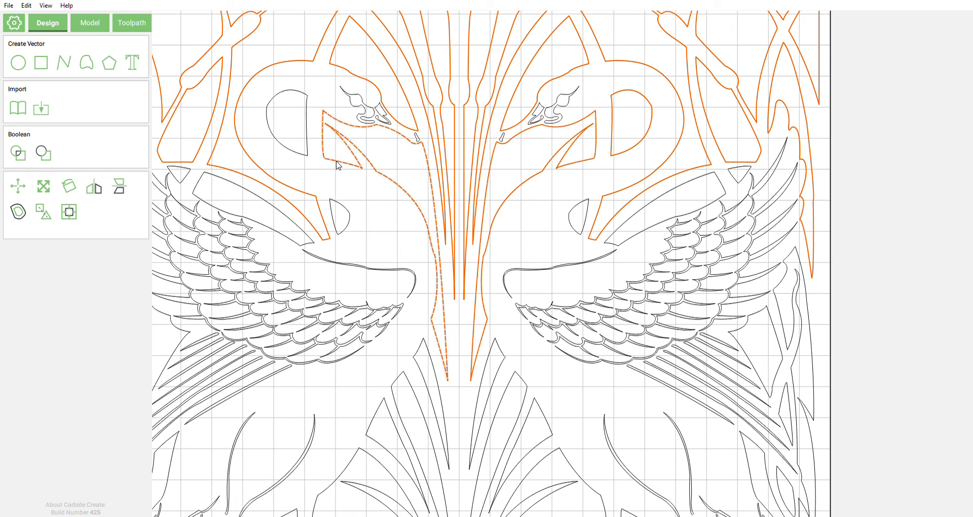
left_click(332, 204, "shift")
left_click(569, 223, "shift")
left_click(639, 237, "shift")
left_click(810, 334, "shift")
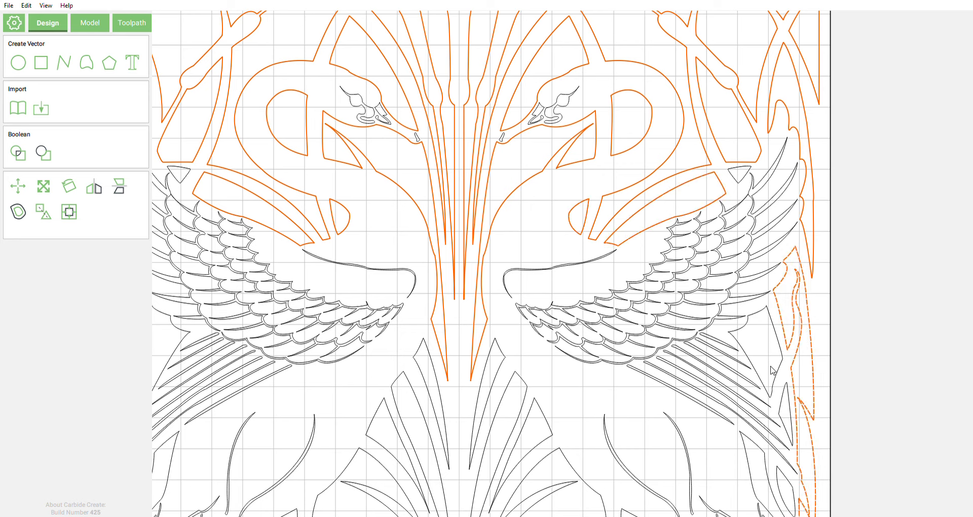
left_click(783, 338, "shift")
left_click(385, 231)
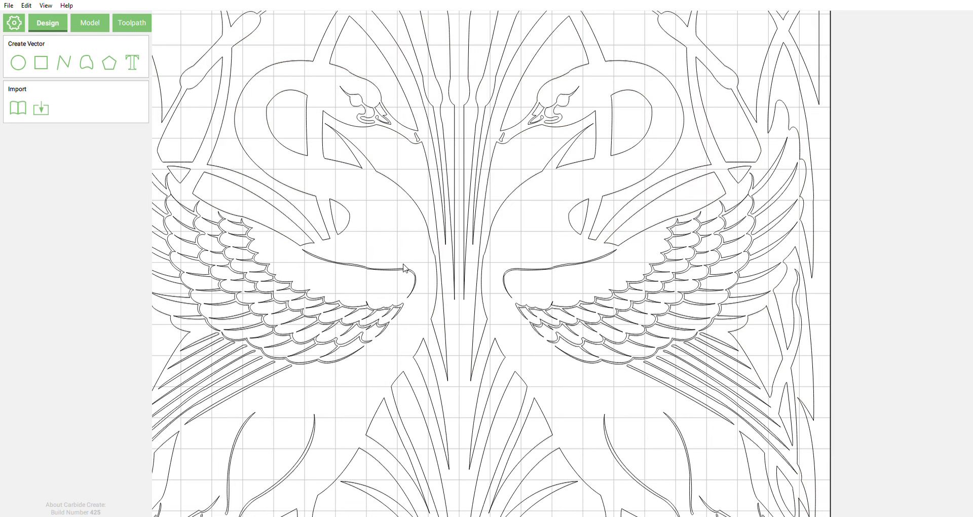
- Select all vectors of the two-bird design together with the square outer border
scroll(605, 335, "down", 3)
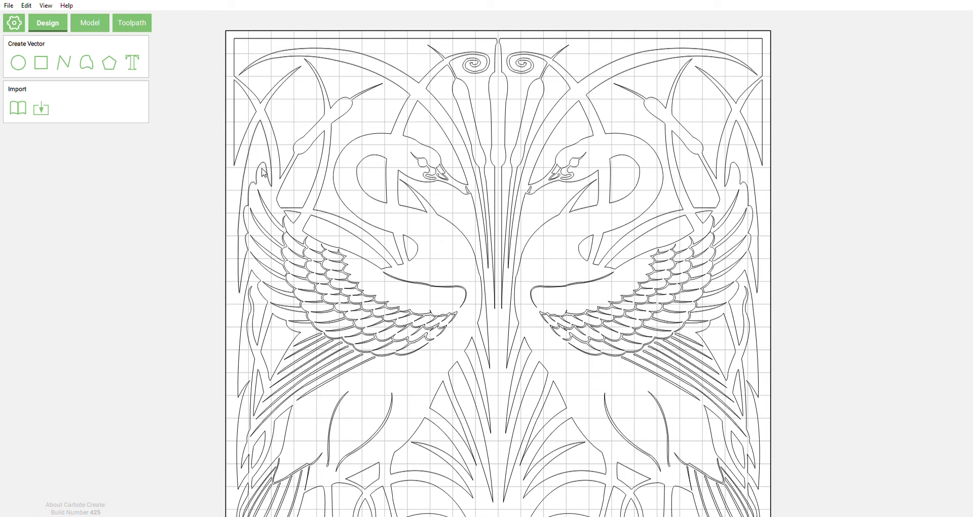
scroll(814, 119, "down", 2)
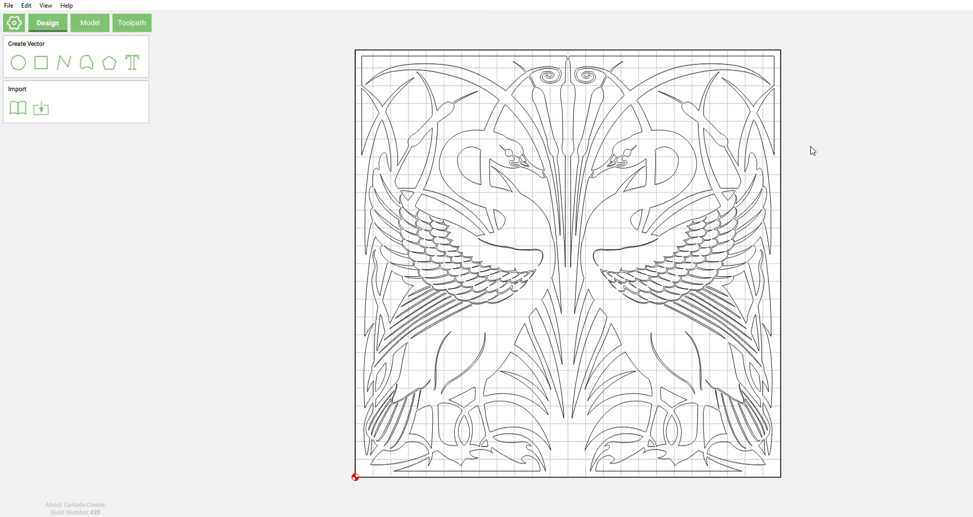
left_click_drag(820, 18, 293, 489)
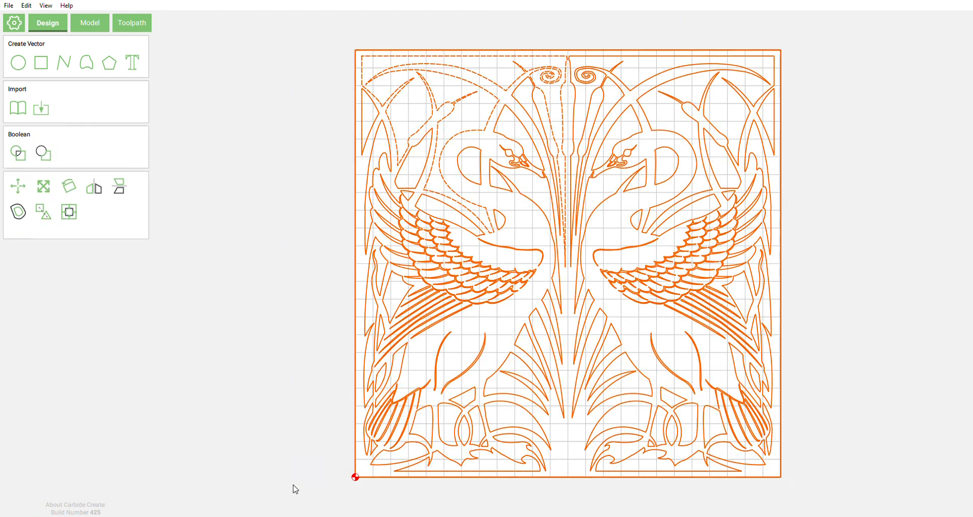
- Remove the left bird's thin tail feather vectors and its two curved leg lines from the selection
scroll(418, 393, "up", 5)
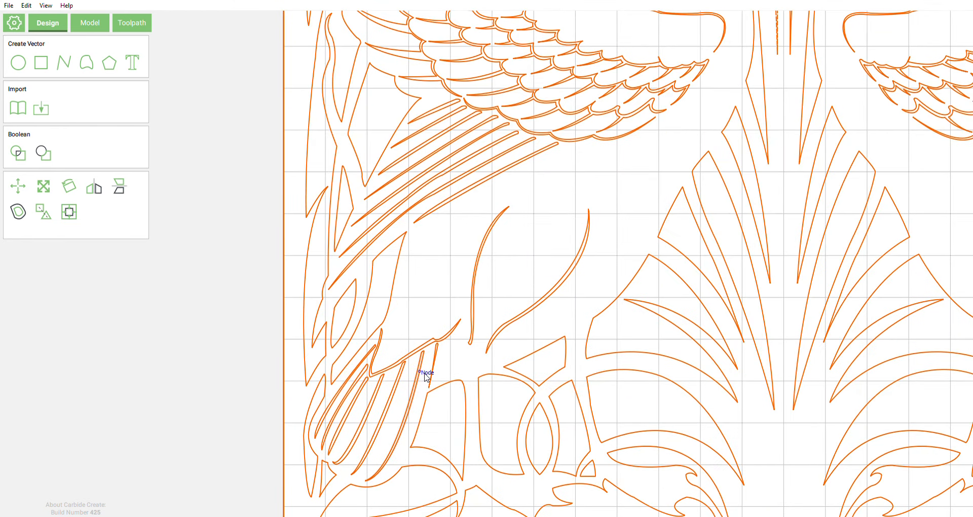
left_click(433, 373, "shift")
left_click(417, 393, "shift")
left_click(388, 414, "shift")
left_click(359, 418, "shift")
left_click(349, 412, "shift")
left_click(343, 404, "shift")
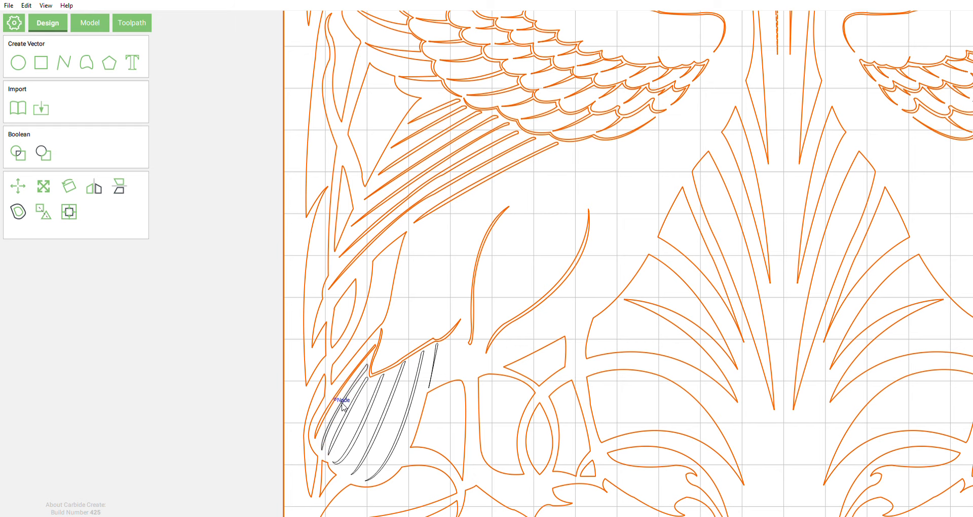
left_click(339, 399, "shift")
left_click(405, 361, "shift")
left_click(475, 339, "shift")
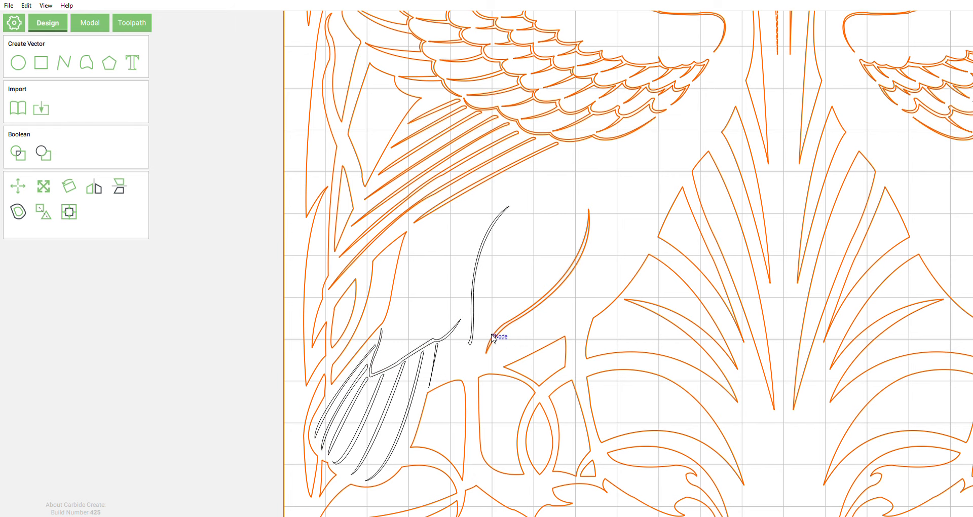
left_click(492, 337, "shift")
- Remove the left bird's scalloped wing feathers, long lower feathers and breast line from the selection
scroll(361, 361, "down", 2)
scroll(532, 141, "up", 1)
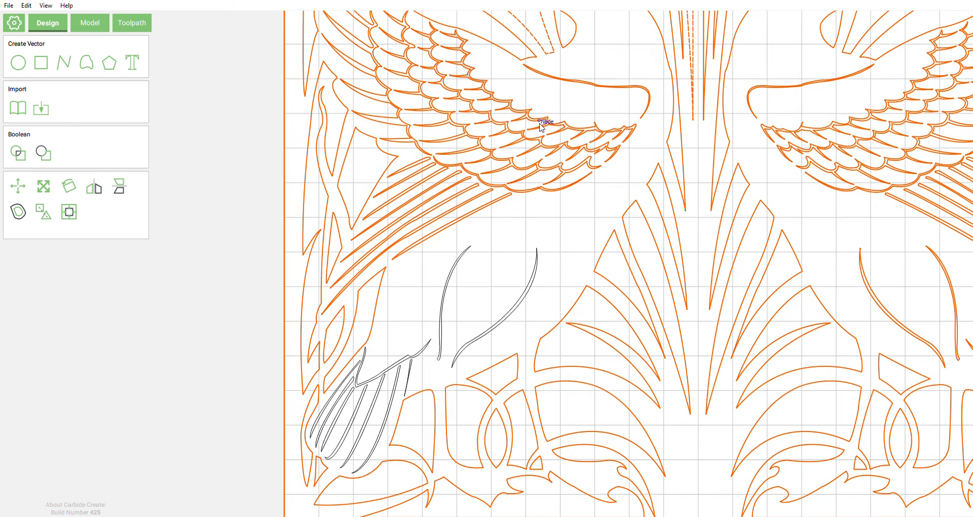
left_click(533, 145, "shift")
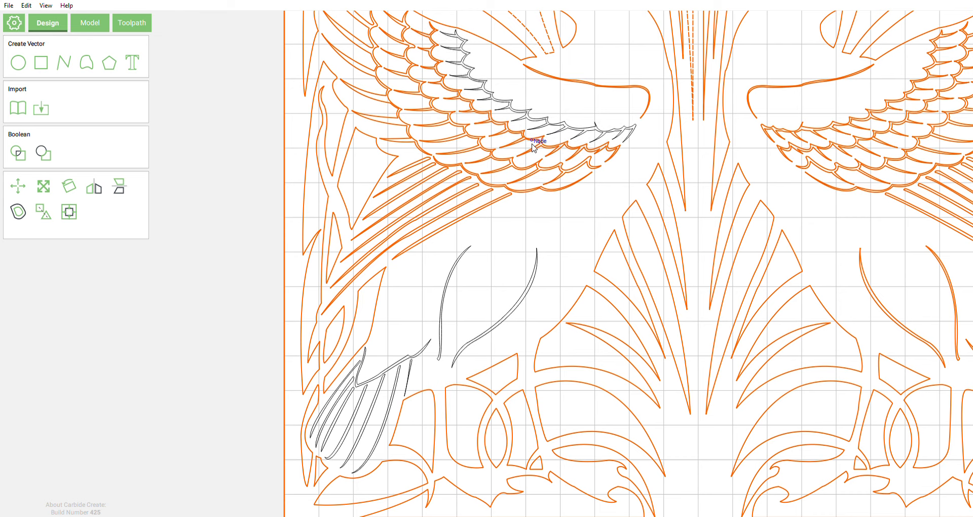
left_click(475, 202, "shift")
left_click(474, 199, "shift")
left_click(453, 198, "shift")
left_click(443, 194, "shift")
left_click(431, 189, "shift")
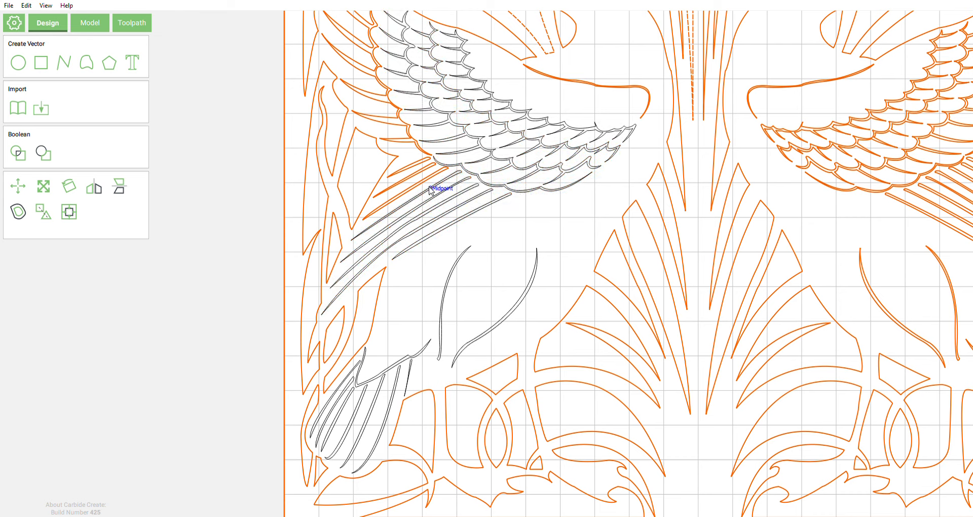
left_click(423, 185, "shift")
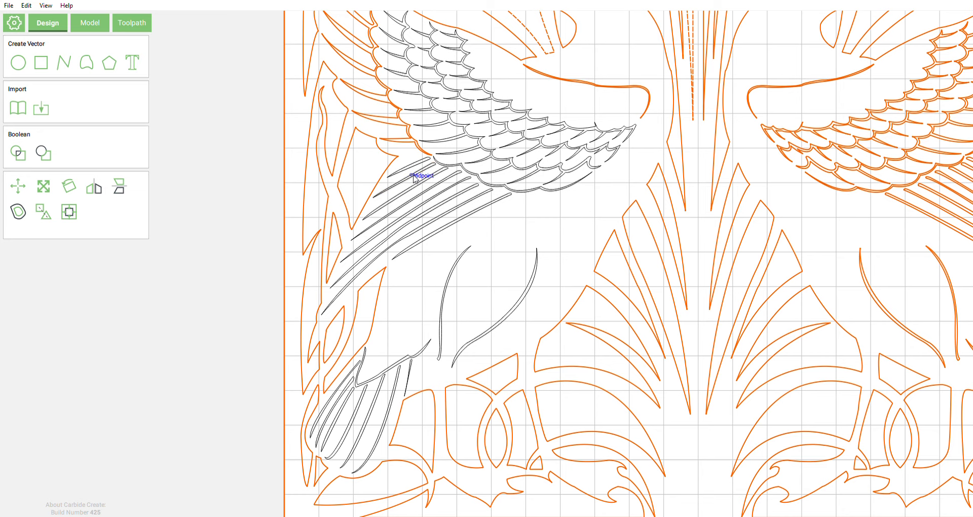
scroll(400, 156, "up", 1)
scroll(402, 322, "down", 3)
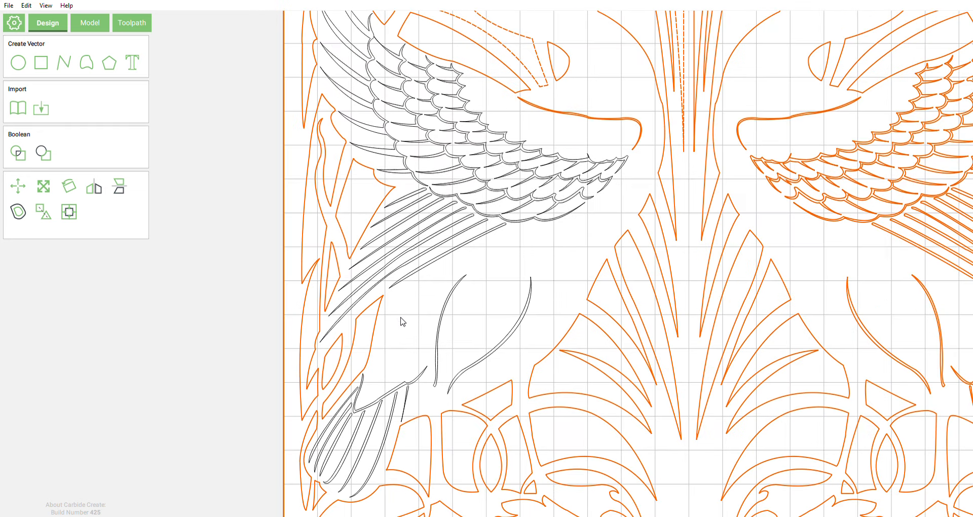
left_click(522, 169, "shift")
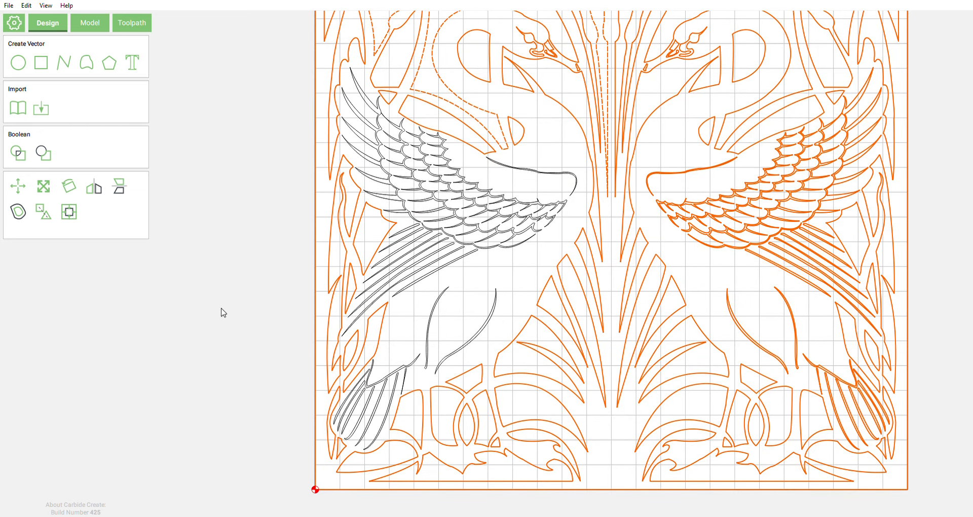
- Remove the right bird's two curved leg lines from the selection
scroll(223, 312, "down", 1)
scroll(661, 306, "up", 3)
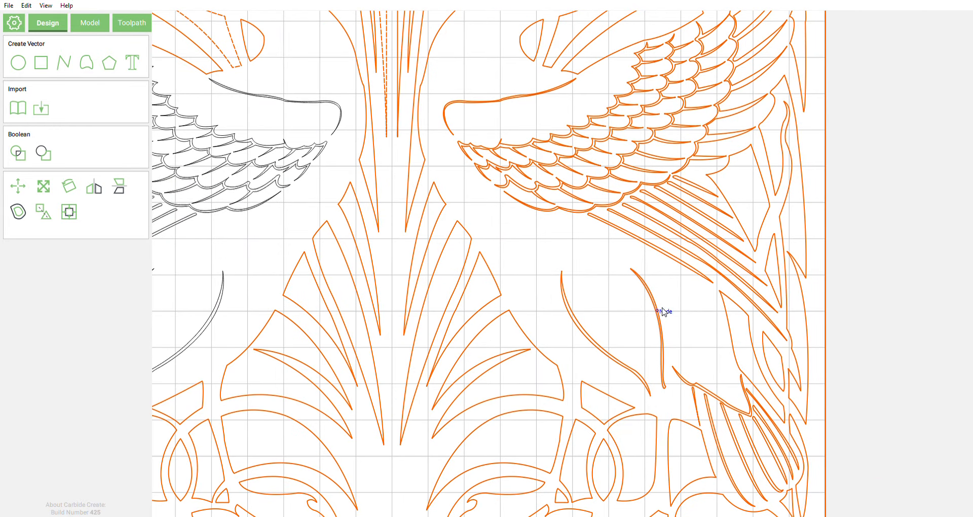
left_click_drag(666, 303, 574, 337, "shift")
left_click(660, 321, "shift")
left_click(581, 325, "shift")
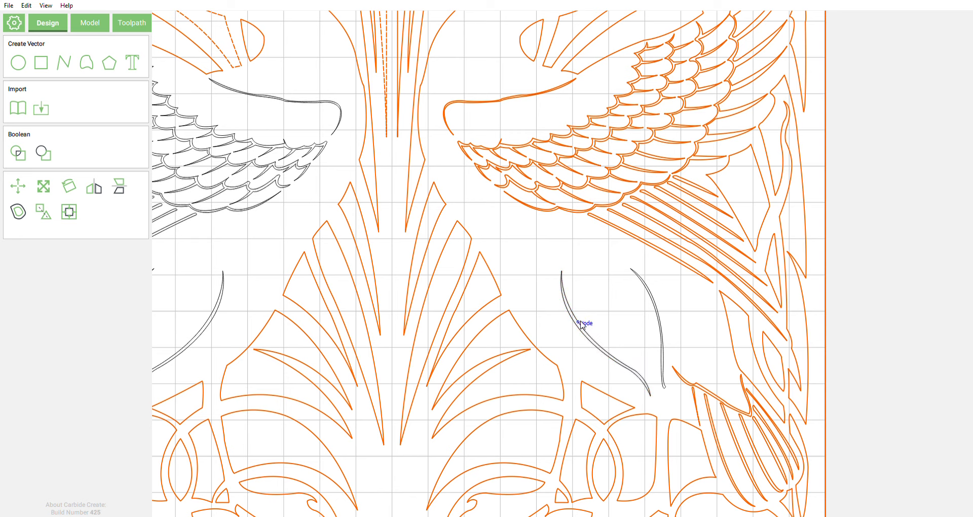
- Remove the right bird's scalloped wing feathers, long lower feathers and breast line from the selection
left_click(512, 178, "shift")
left_click(508, 170, "shift")
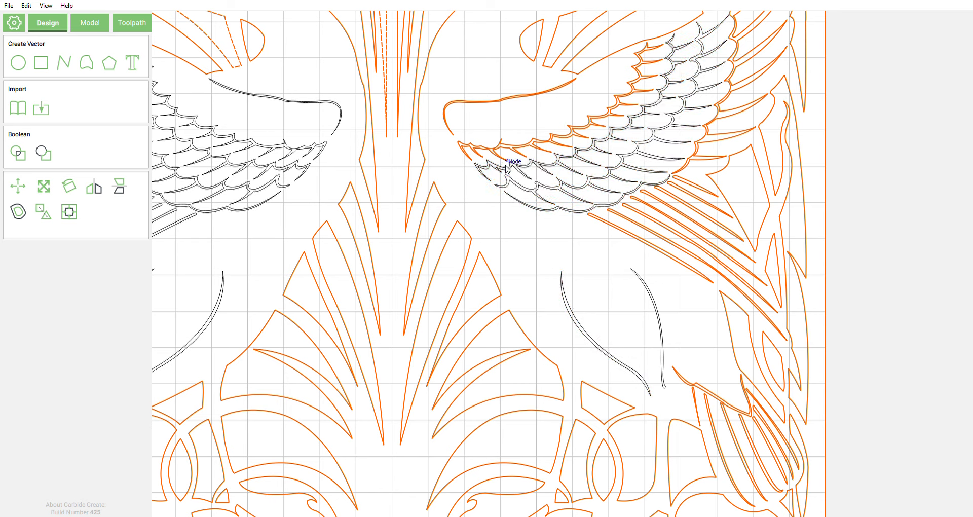
left_click(499, 147, "shift")
left_click(668, 227, "shift")
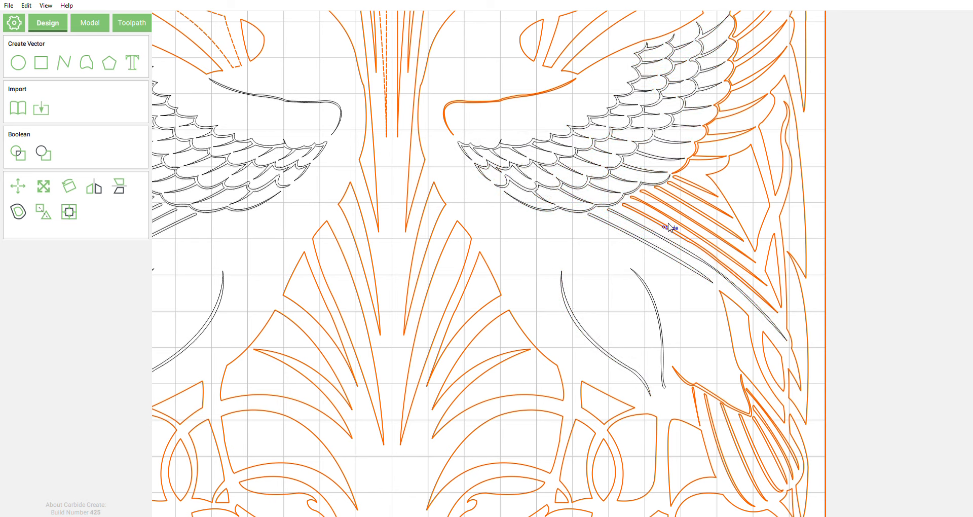
left_click(669, 226, "shift")
left_click(678, 221, "shift")
left_click(686, 217, "shift")
left_click(690, 209, "shift")
left_click(693, 202, "shift")
left_click(697, 158, "shift")
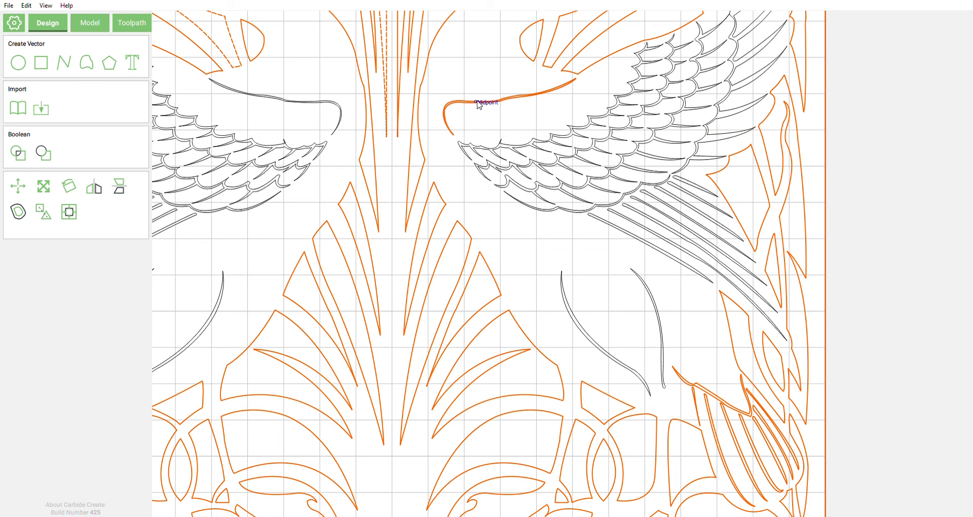
left_click(479, 105, "shift")
- Remove the small eye and beak detail vectors on both birds' heads from the selection
scroll(628, 396, "down", 5)
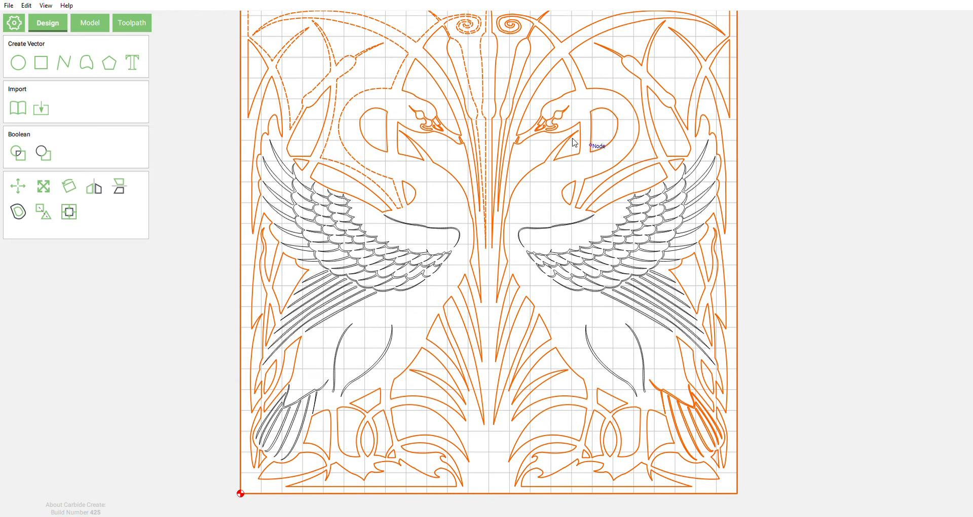
scroll(575, 143, "up", 5)
left_click(527, 132)
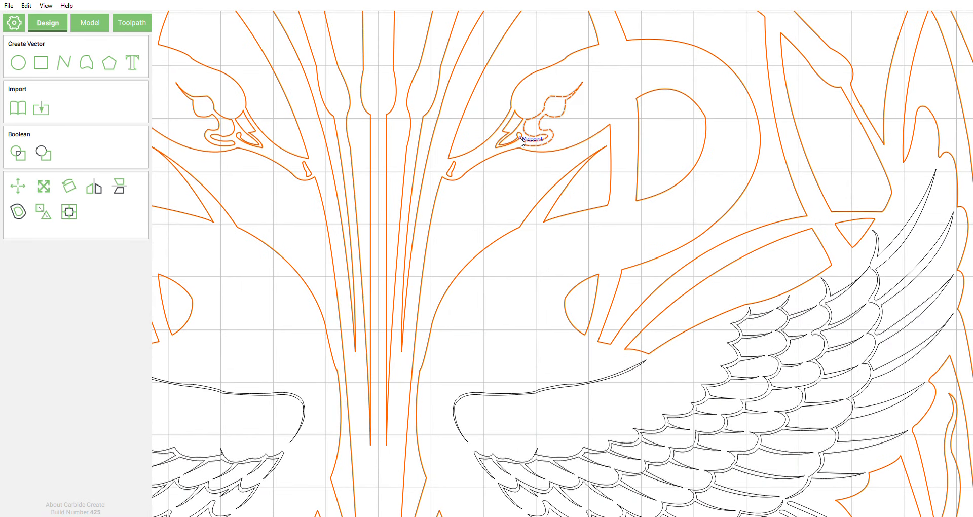
left_click(512, 136, "shift")
left_click(529, 137, "shift")
scroll(523, 280, "down", 3)
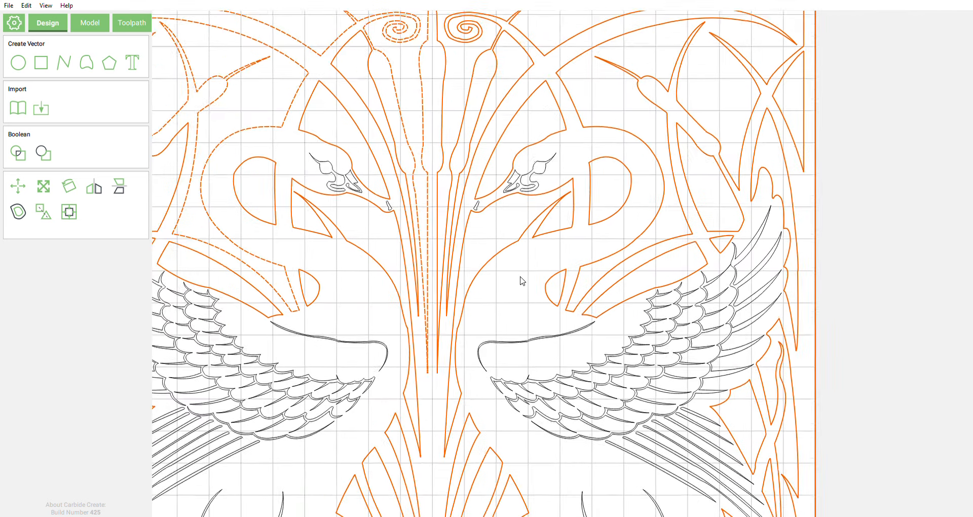
scroll(522, 280, "down", 5)
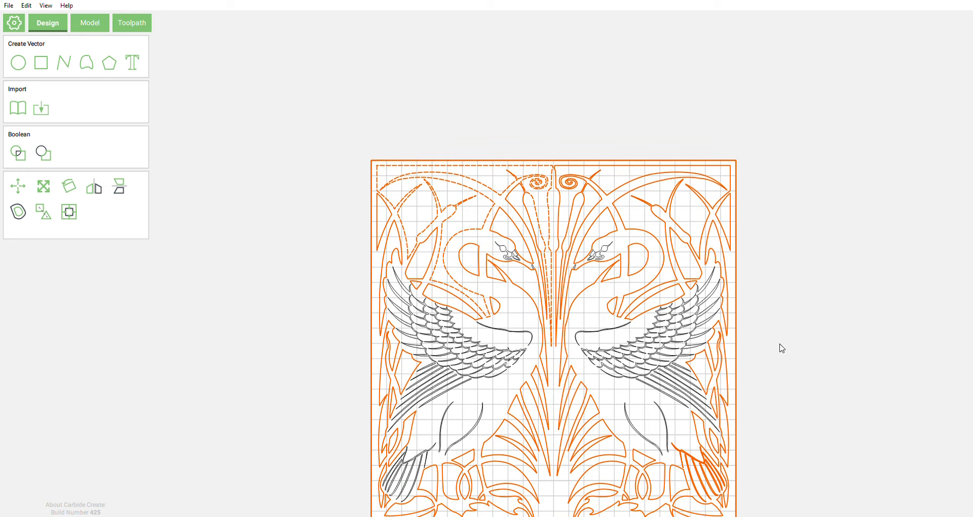
middle_click_drag(782, 348, 753, 188)
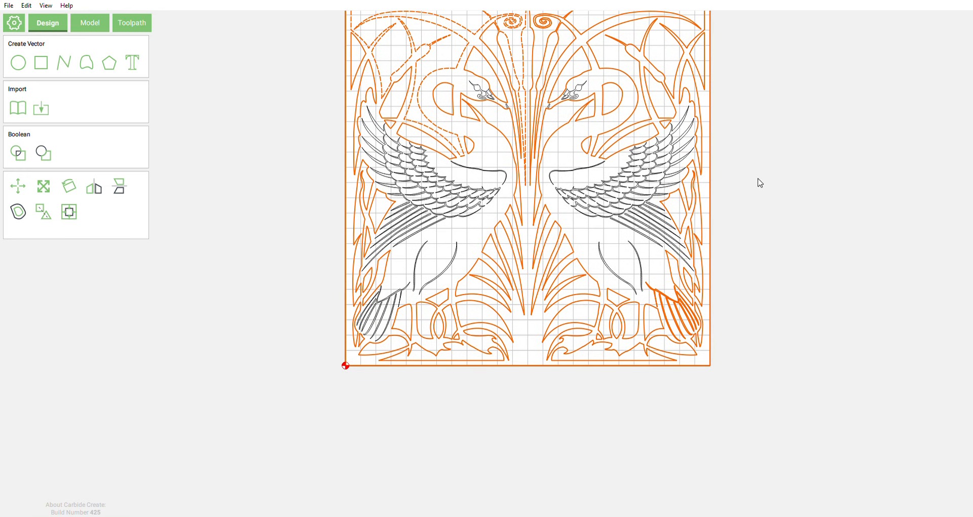
middle_click_drag(903, 235, 849, 282)
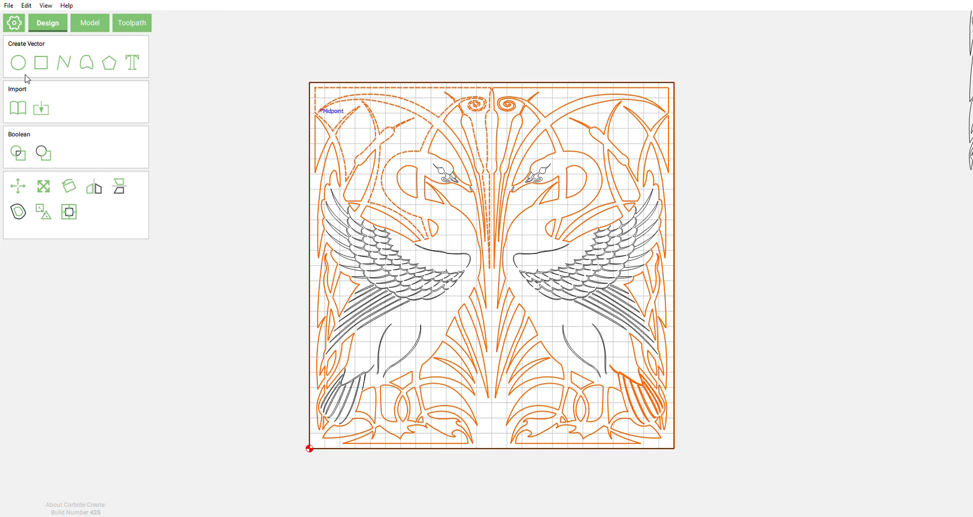
- Create a pocket toolpath for the selected vectors with the #201 0.250 in end mill, manual speeds, 0.125 in depth per pass and 0.250 in max depth
left_click(128, 26)
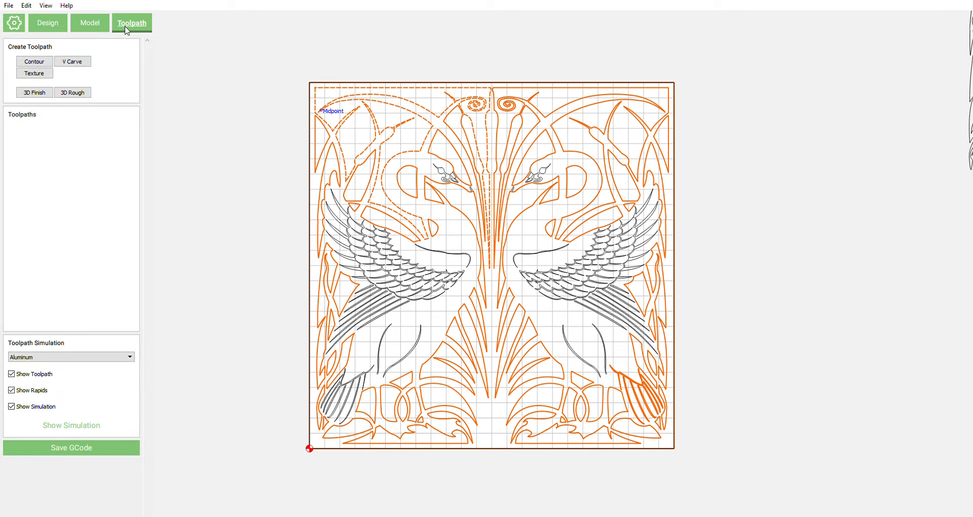
left_click(35, 61)
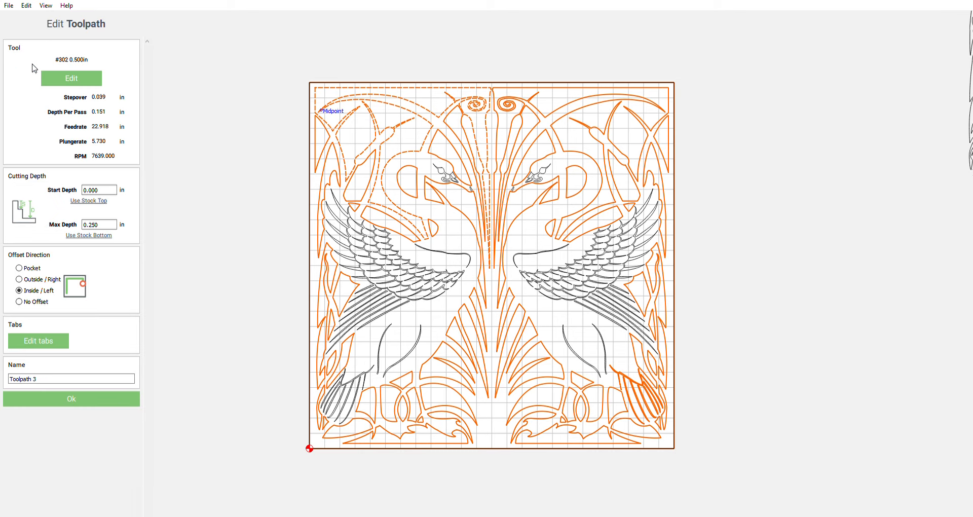
left_click(72, 79)
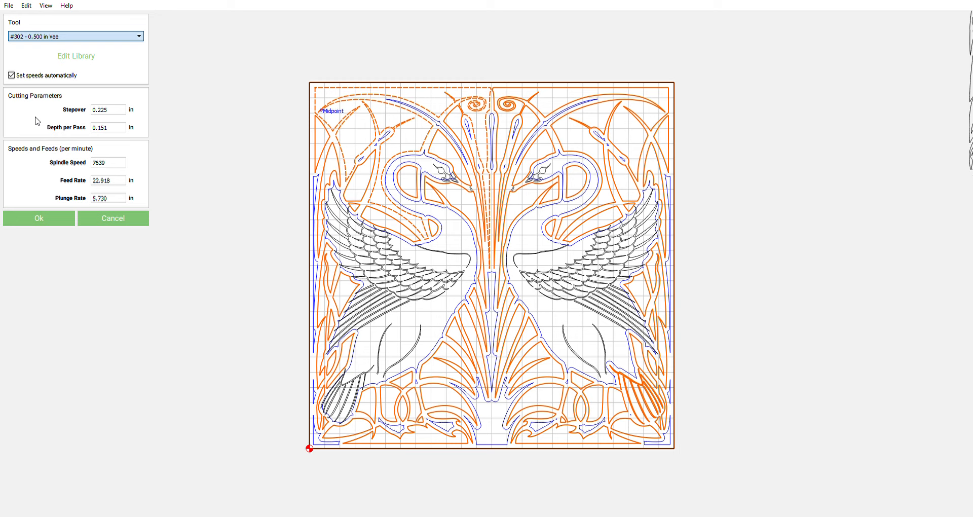
left_click(32, 95)
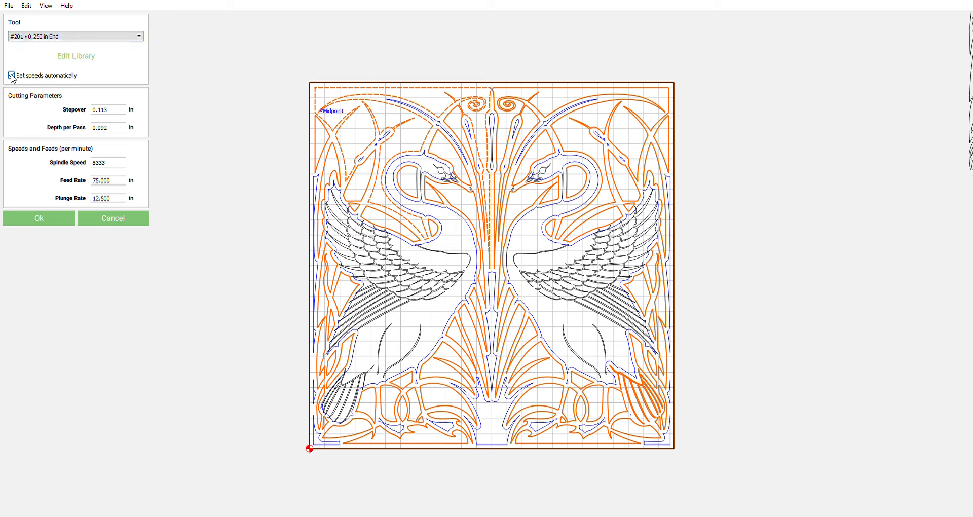
left_click(11, 75)
double_click(125, 130)
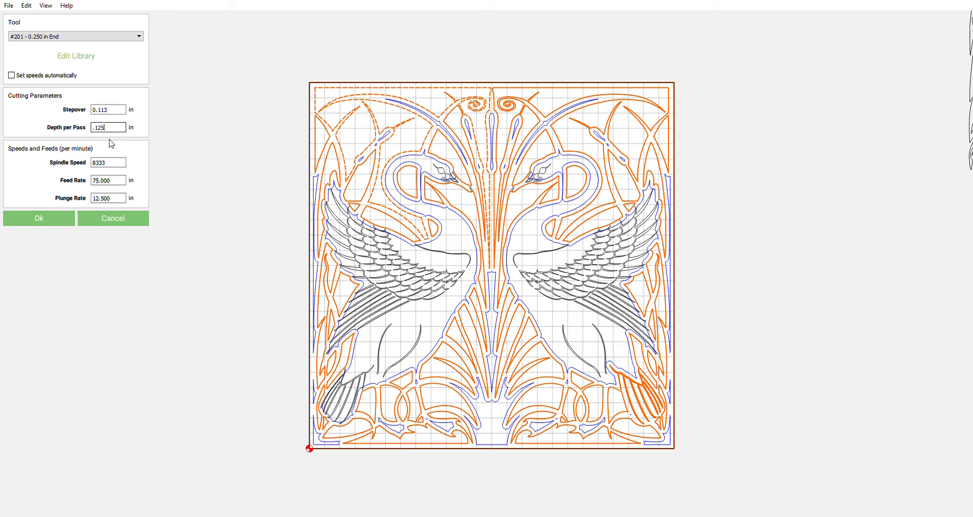
left_click(50, 220)
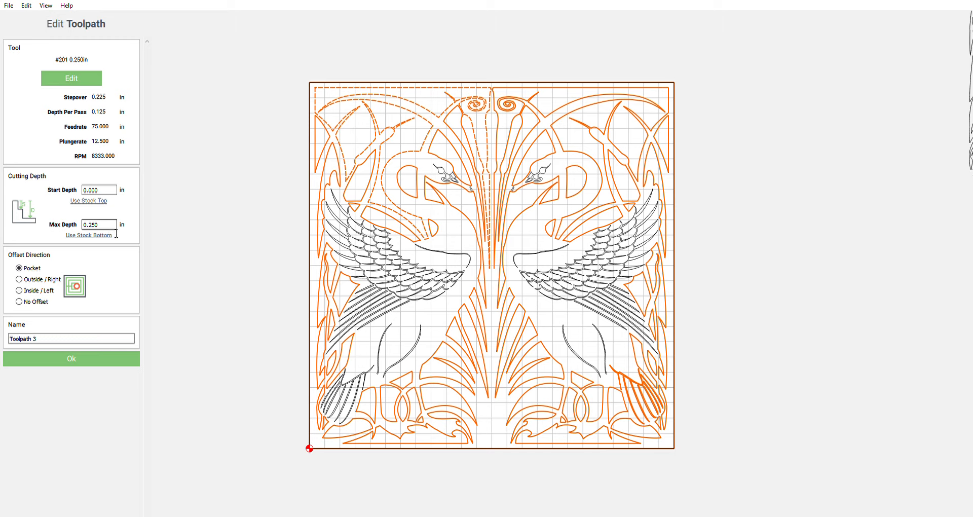
left_click(75, 360)
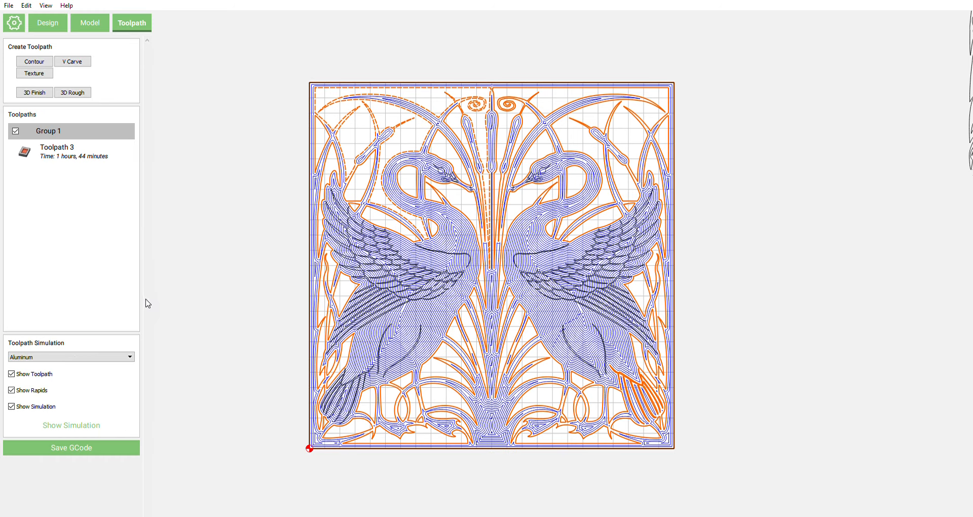
- Examine the pocket toolpath's cutting area around the birds and along the upper corner of the outer border
scroll(398, 455, "up", 5)
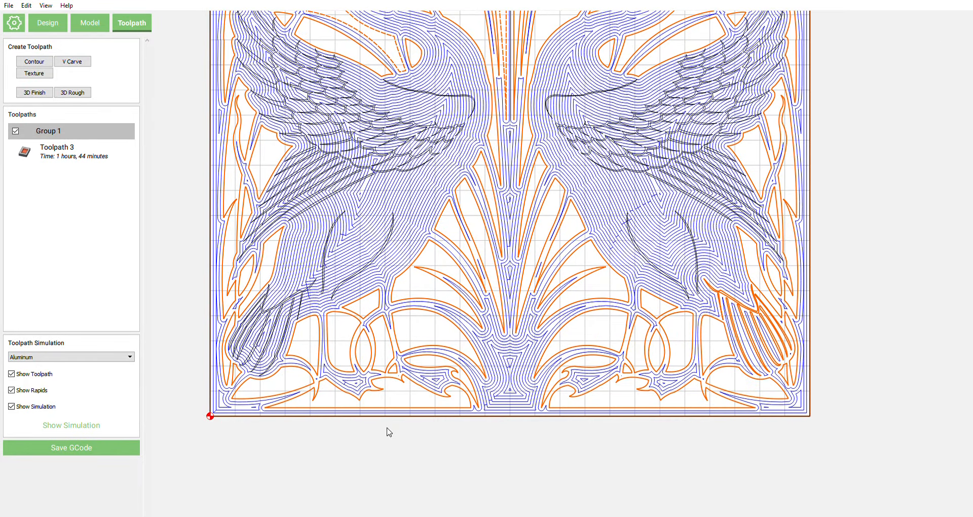
scroll(389, 431, "down", 4)
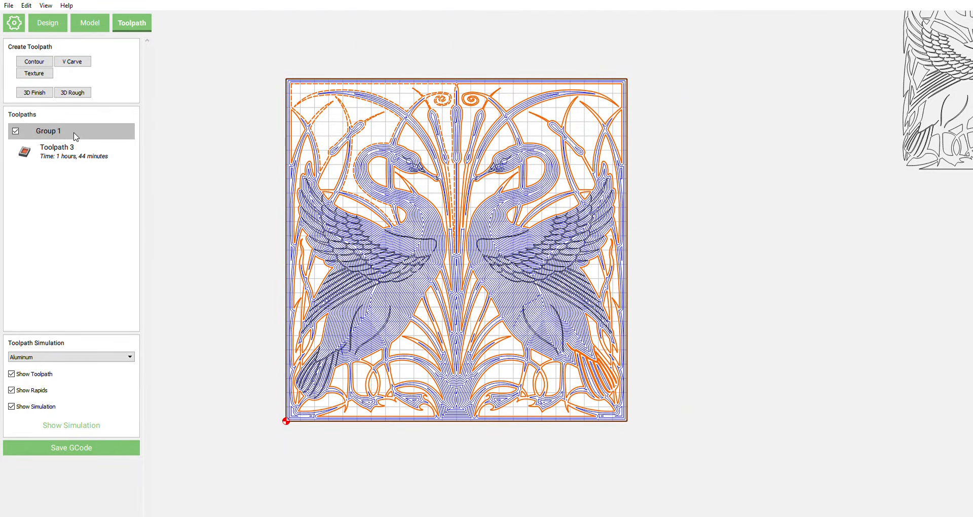
double_click(67, 148)
scroll(282, 111, "up", 3)
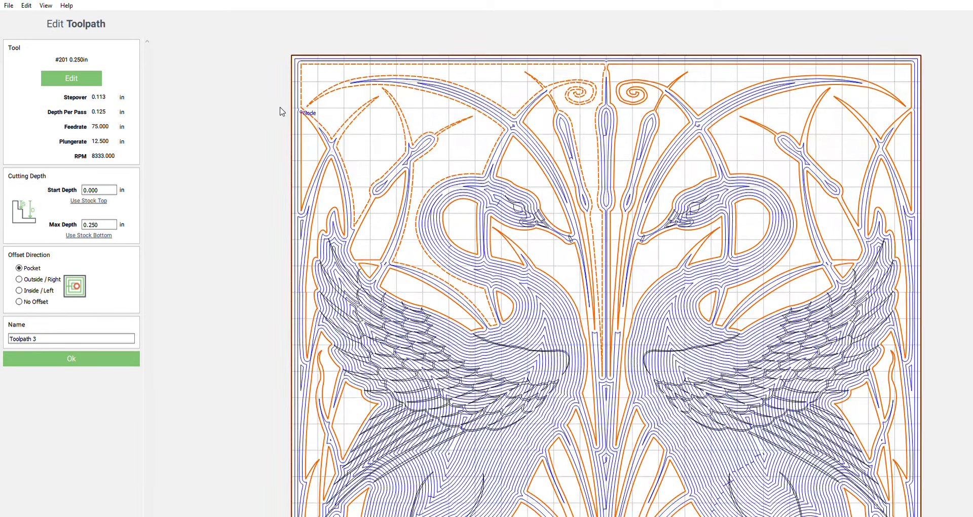
scroll(282, 111, "up", 5)
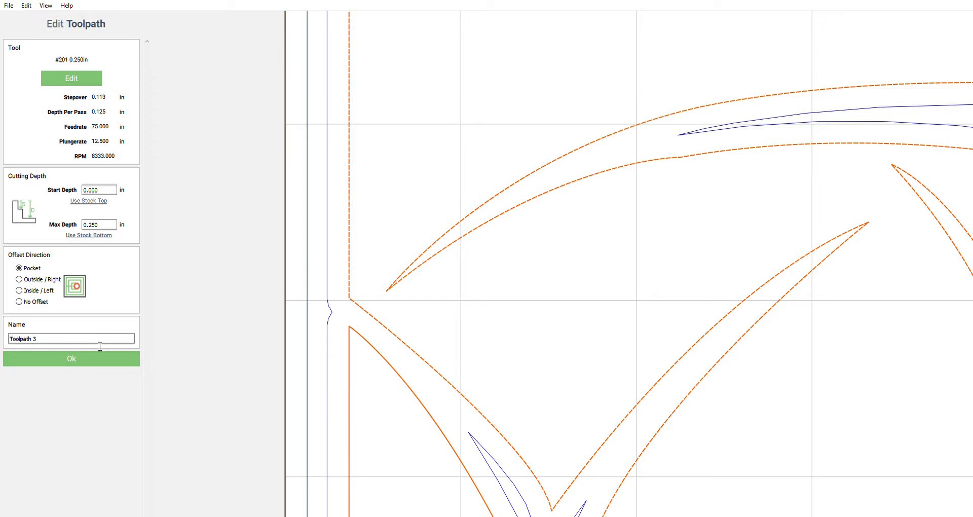
left_click(84, 359)
- Create an inside contour toolpath with the #201 0.250 in end mill at 0.250 in max depth
left_click(43, 62)
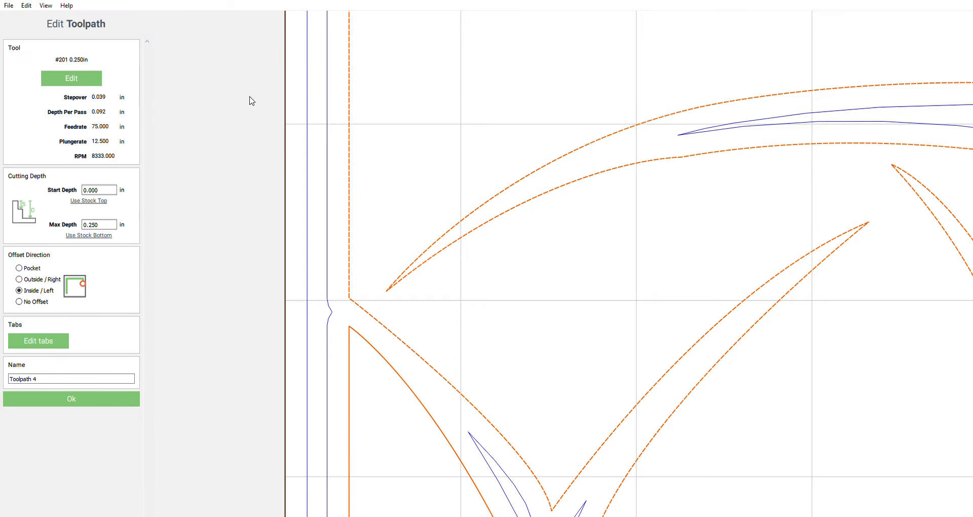
left_click(74, 404)
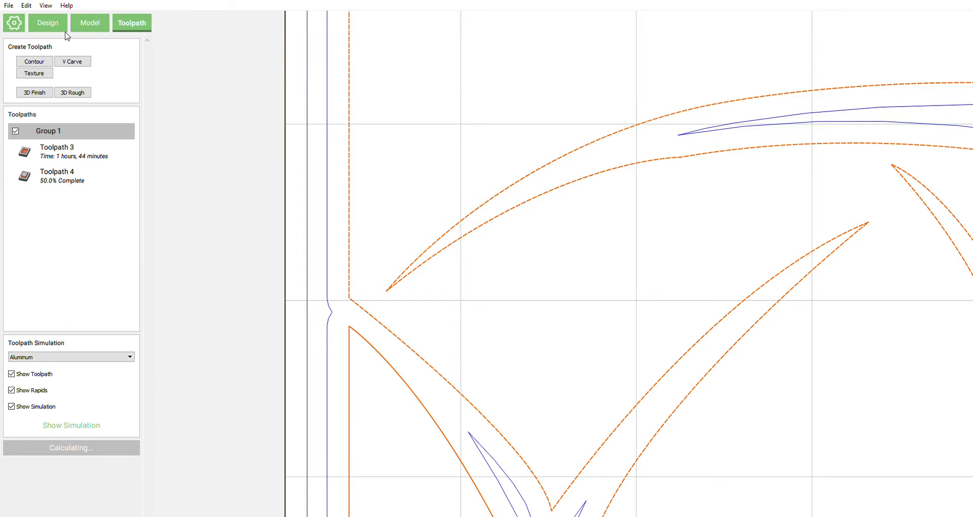
- Clear the vector selection and delete the outer border rectangle running along the edge of the stock
left_click(48, 23)
scroll(302, 170, "down", 6)
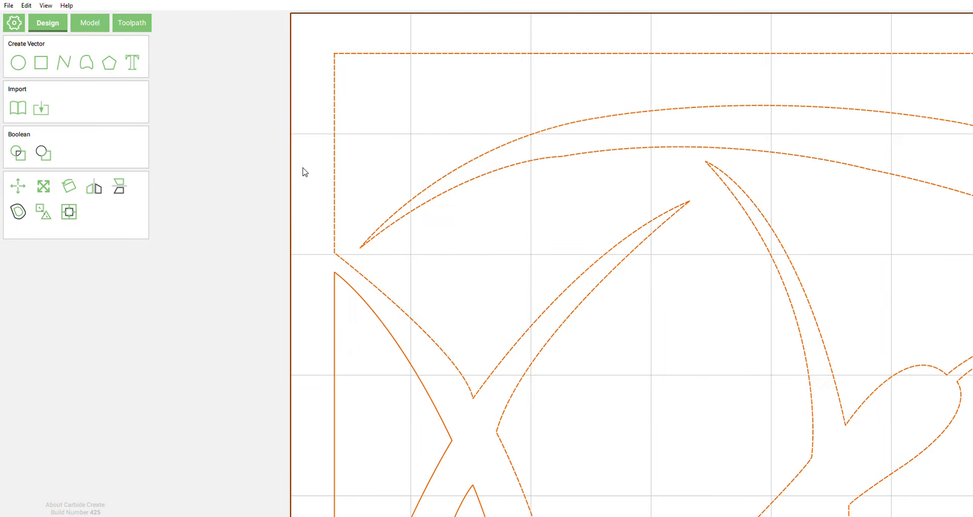
left_click(260, 157)
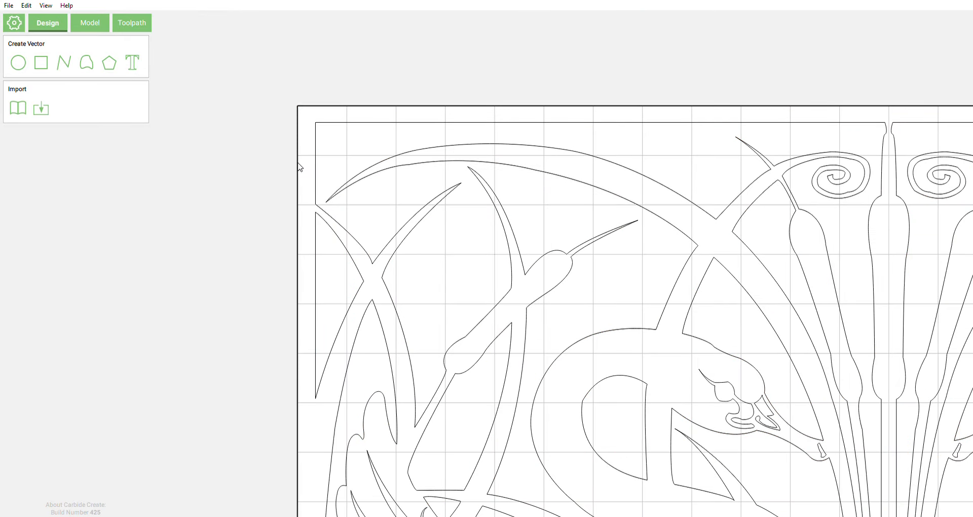
left_click(297, 166)
left_click(288, 108)
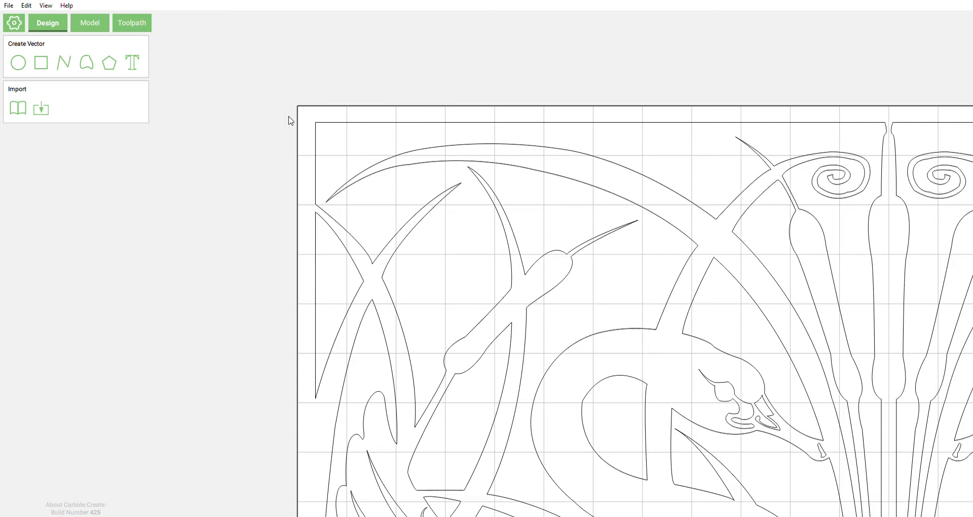
left_click(298, 126)
left_click(278, 134)
scroll(240, 132, "down", 3)
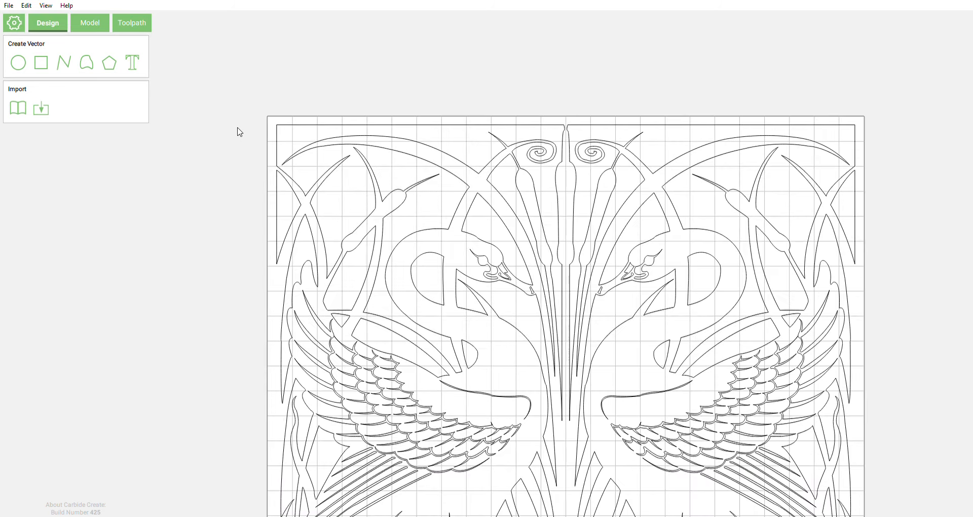
scroll(240, 133, "down", 2)
right_click_drag(785, 273, 867, 243)
- Review the recalculated pocket toolpath and its settings for Toolpath 3
left_click(132, 29)
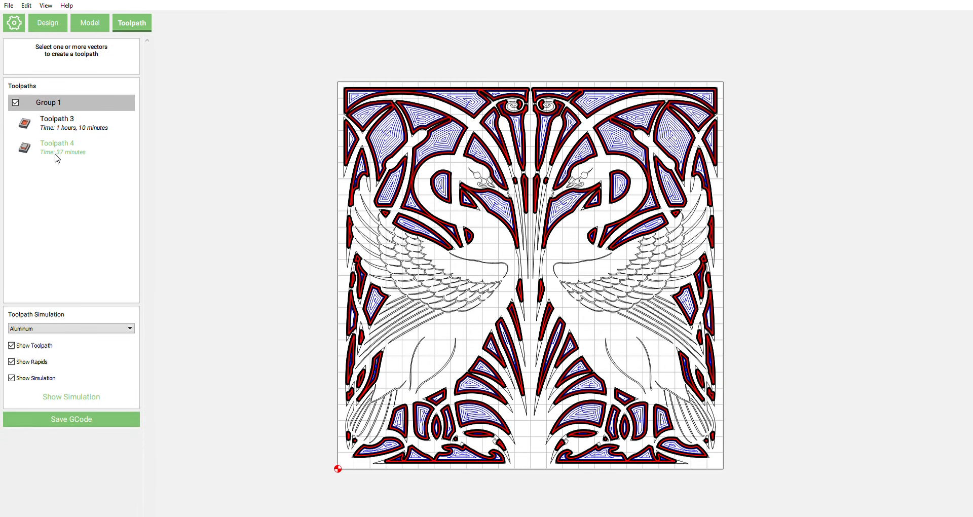
left_click(66, 130)
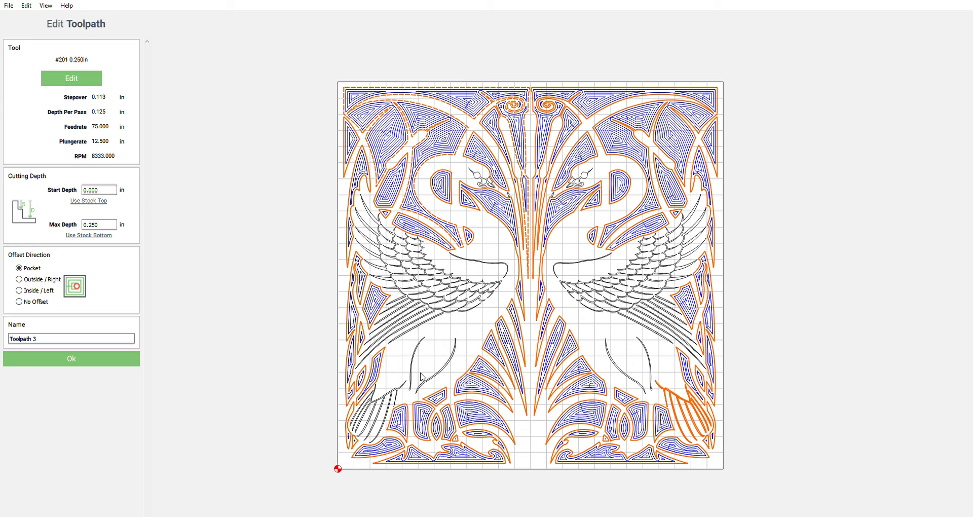
left_click(72, 359)
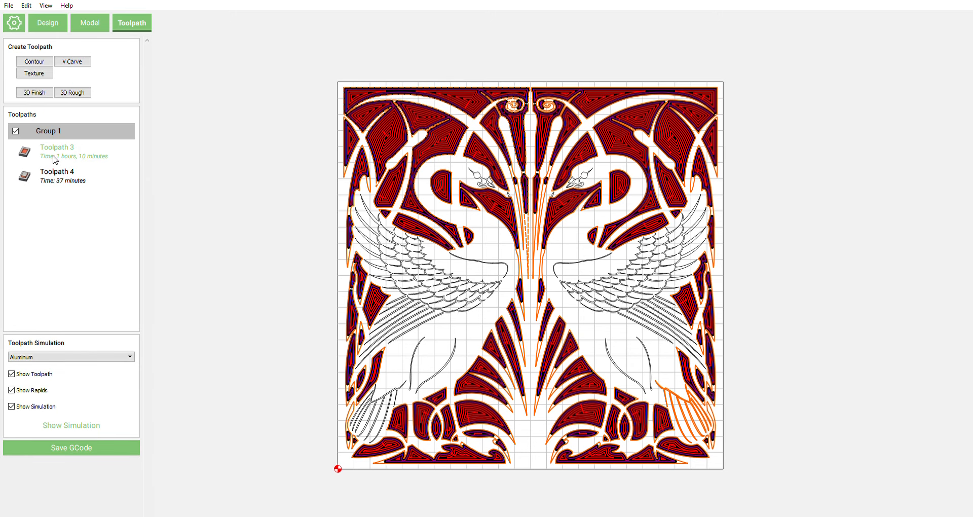
- Rename the pocket toolpath as .25" Endmill Roughing Pass and delete Toolpath 4
double_click(56, 152)
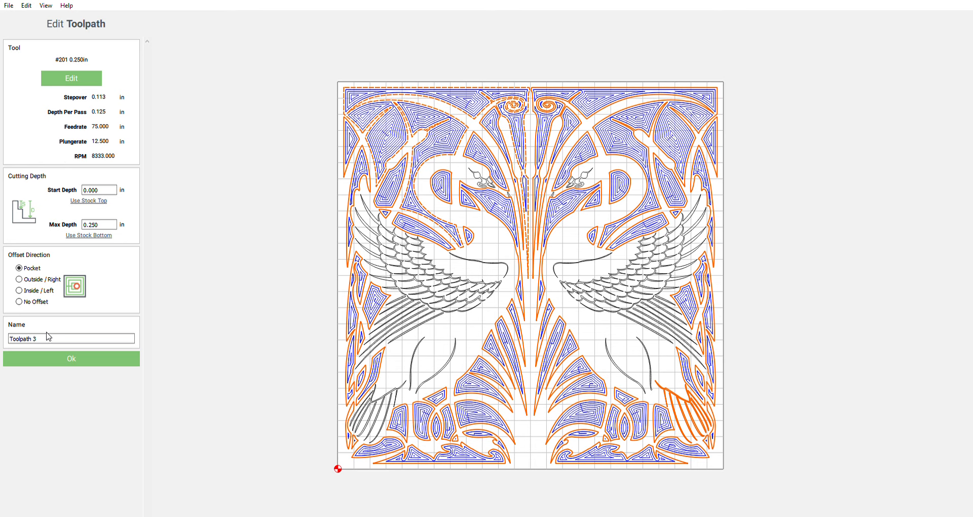
triple_click(53, 340)
key("BackSpace")
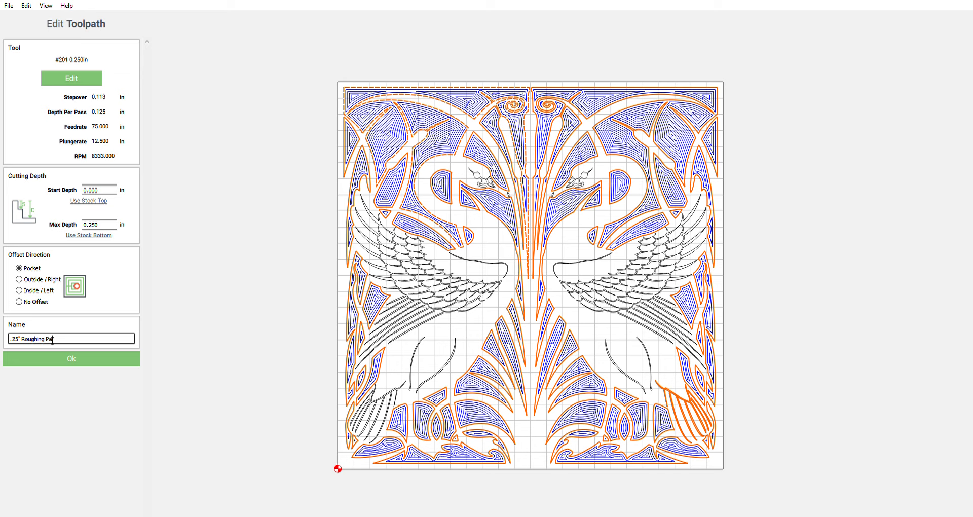
key("Tab")
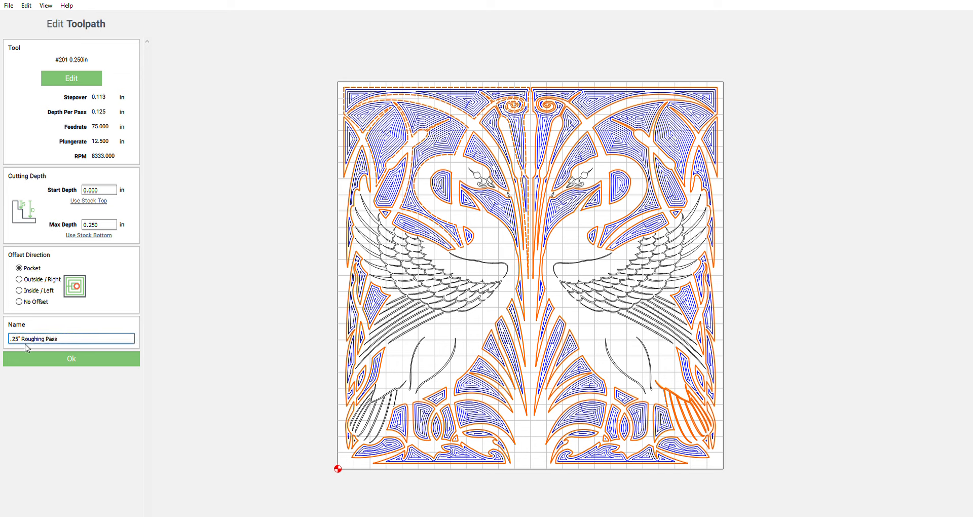
type("End")
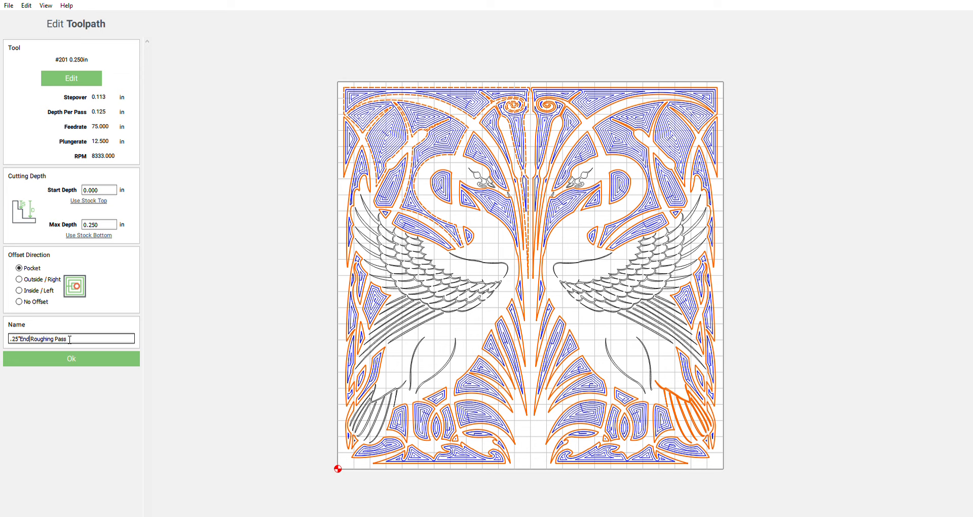
key("BackSpace")
key("BackSpace")
key("BackSpace")
type("Ednmill")
left_click(72, 360)
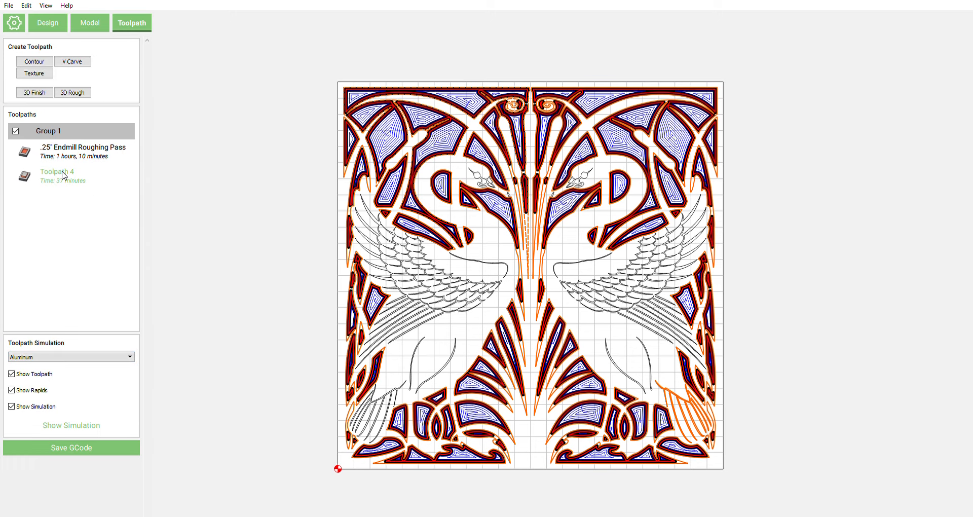
key("Delete")
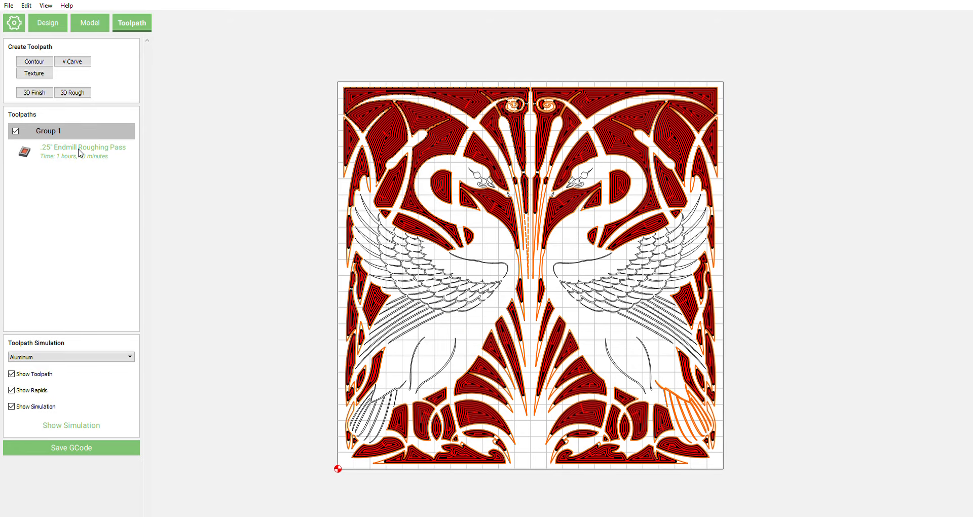
- Remove the right bird's tail feather vectors from the .25" Endmill Roughing Pass toolpath
double_click(80, 152)
scroll(714, 433, "up", 5)
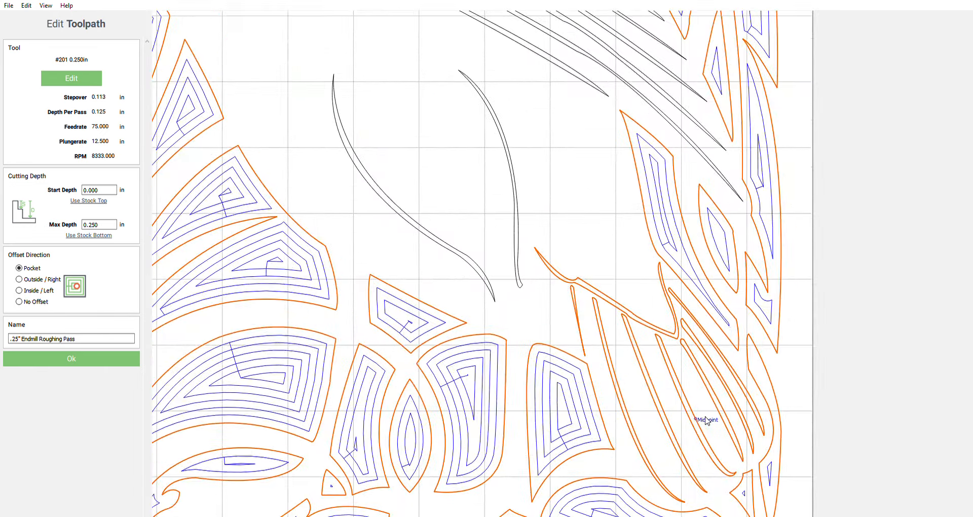
left_click(739, 390)
left_click(715, 413)
left_click(720, 408)
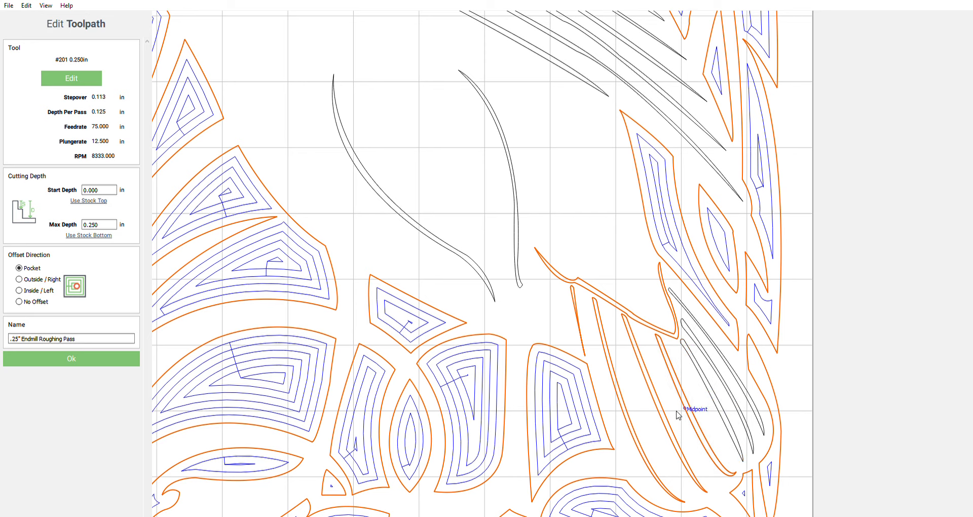
left_click(689, 408)
left_click(663, 419)
left_click(632, 413)
left_click(636, 318)
left_click(577, 311)
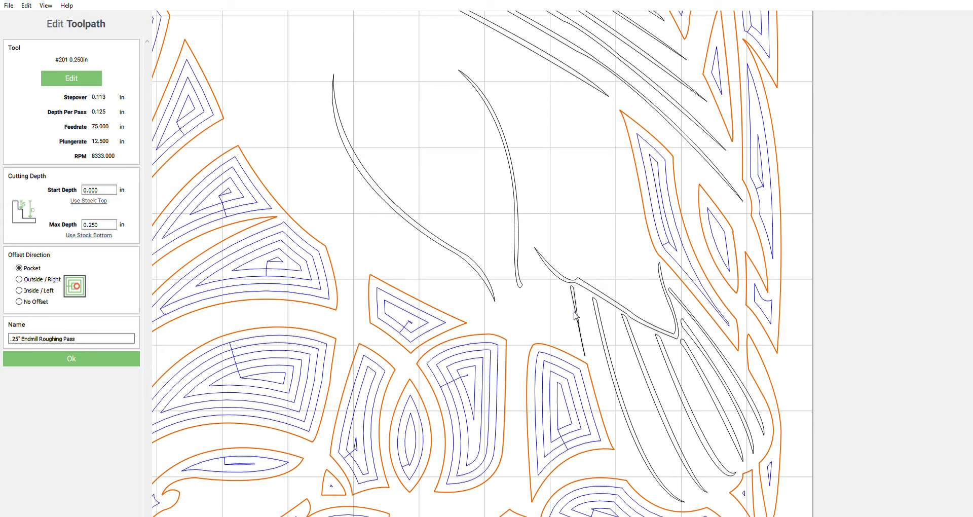
scroll(943, 358, "down", 6)
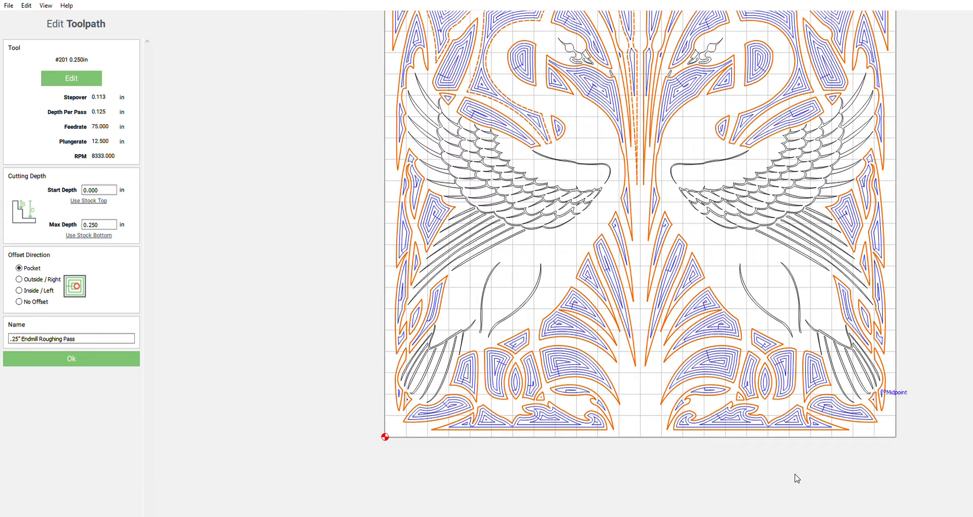
scroll(582, 369, "down", 3)
middle_click_drag(347, 208, 299, 199)
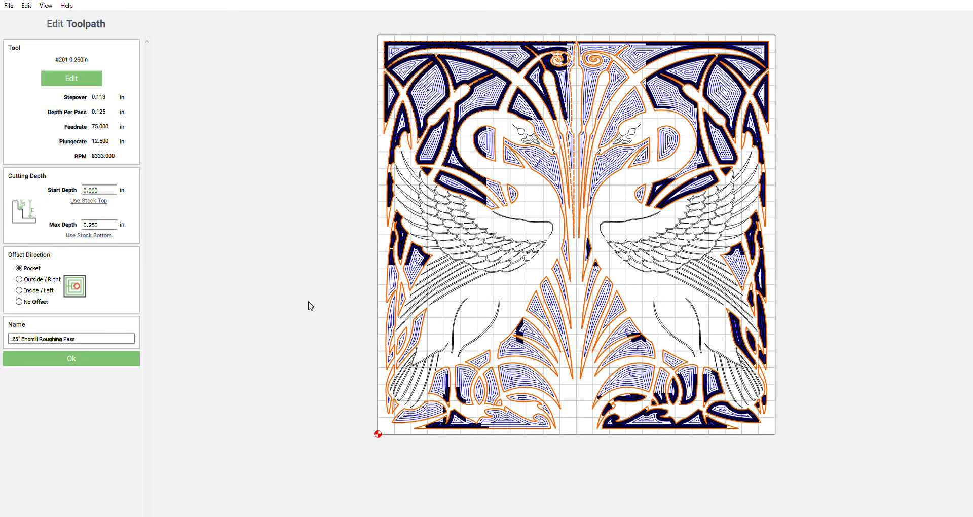
left_click(64, 359)
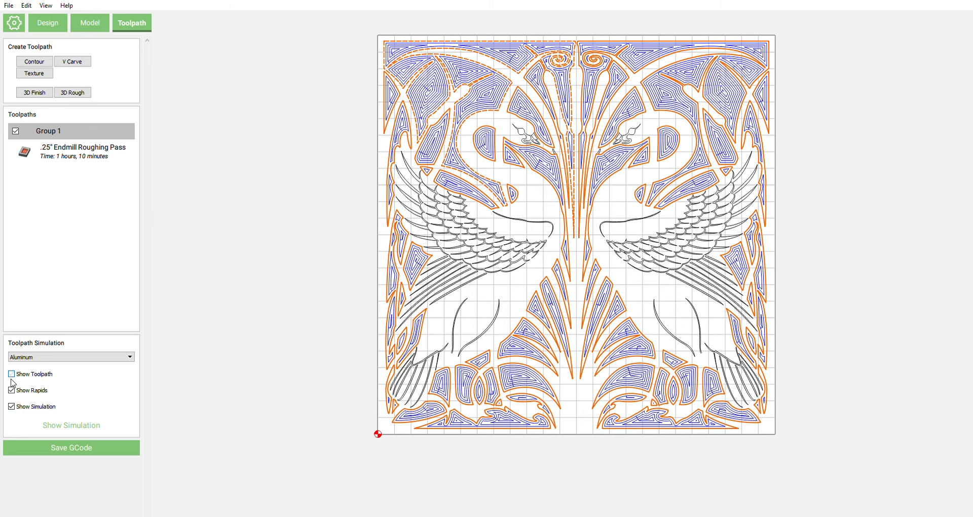
- Simulate the roughing pass in Pine with toolpath and rapid lines hidden, and inspect the carved board at an angle
left_click(12, 389)
left_click(54, 356)
left_click(40, 383)
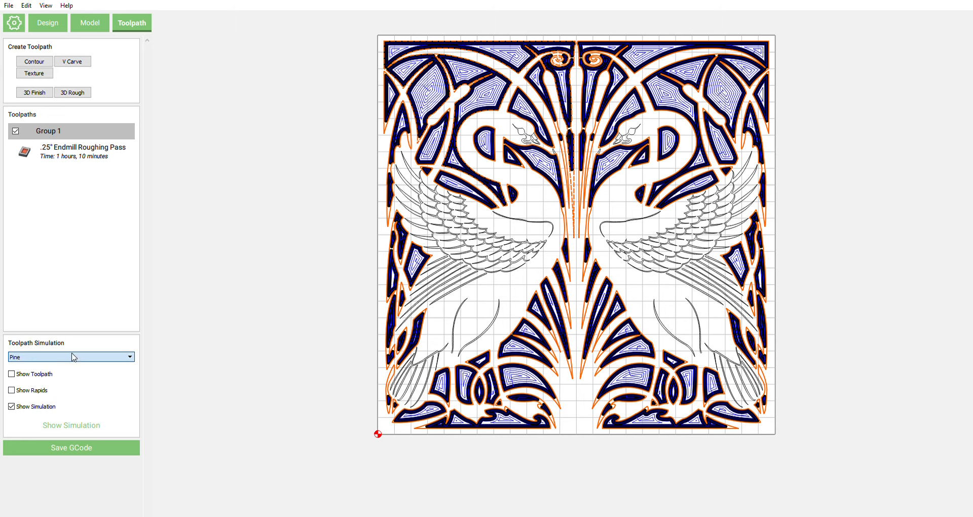
left_click(77, 426)
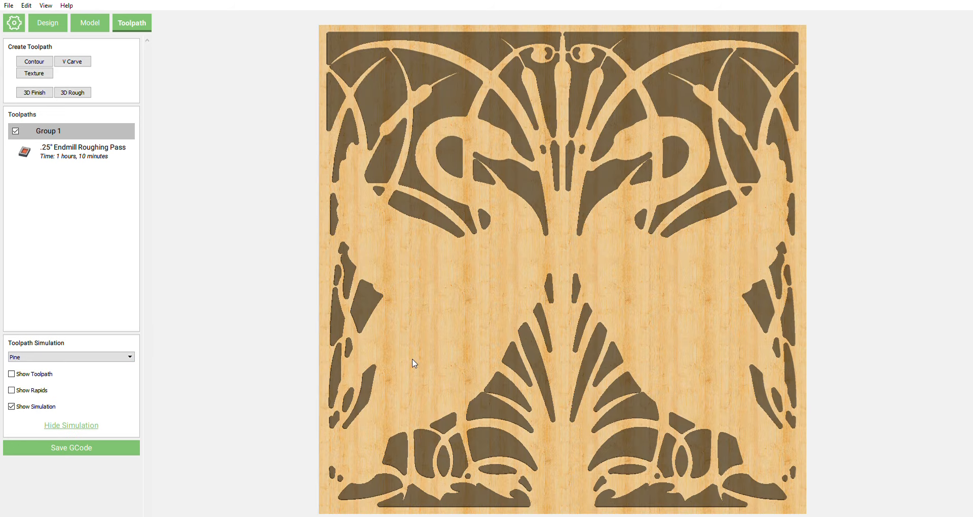
left_click_drag(417, 381, 417, 258)
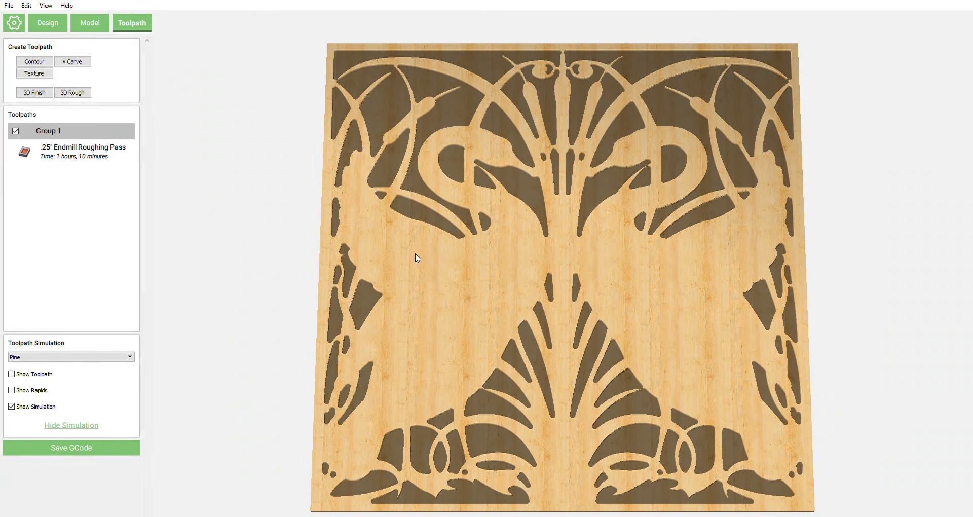
- Check the stock thickness in the job setup without changing it, and return to the toolpaths with the simulation hidden
left_click(80, 426)
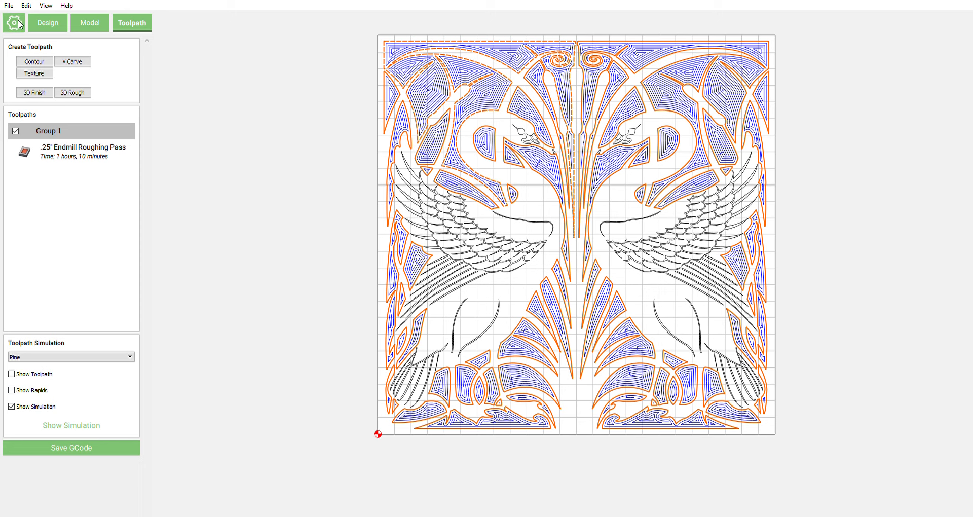
left_click(20, 23)
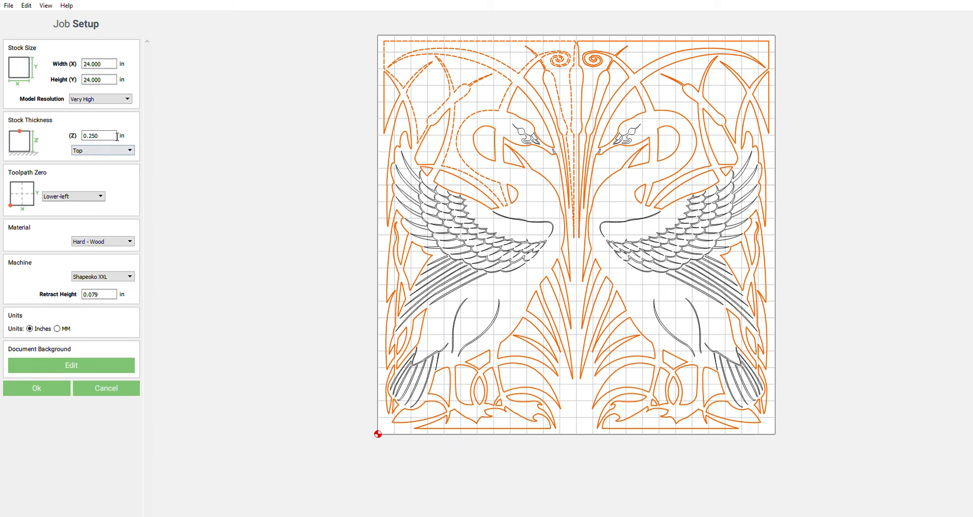
left_click(89, 393)
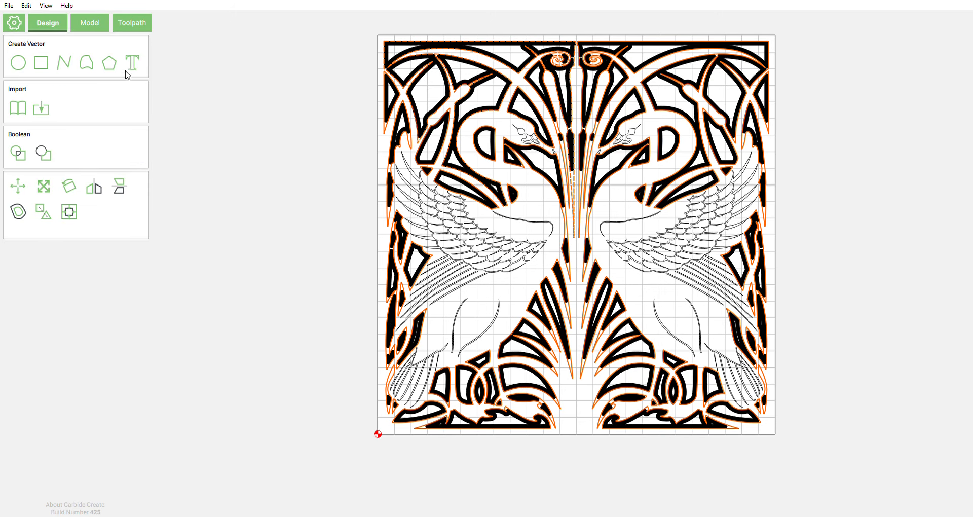
left_click(134, 24)
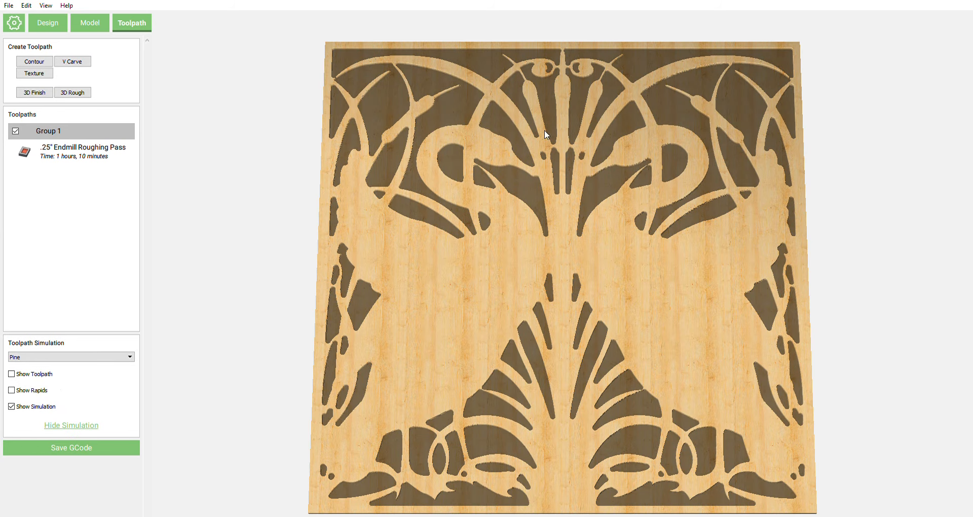
left_click(81, 427)
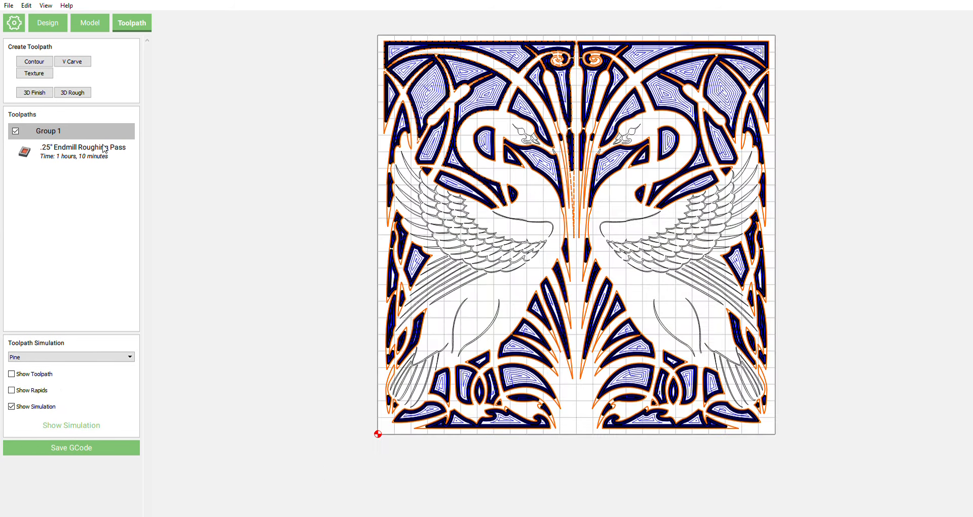
- Set the .25" Endmill Roughing Pass to a maximum depth of 0.25 in and simulate the cut at an angle
double_click(98, 152)
double_click(110, 225)
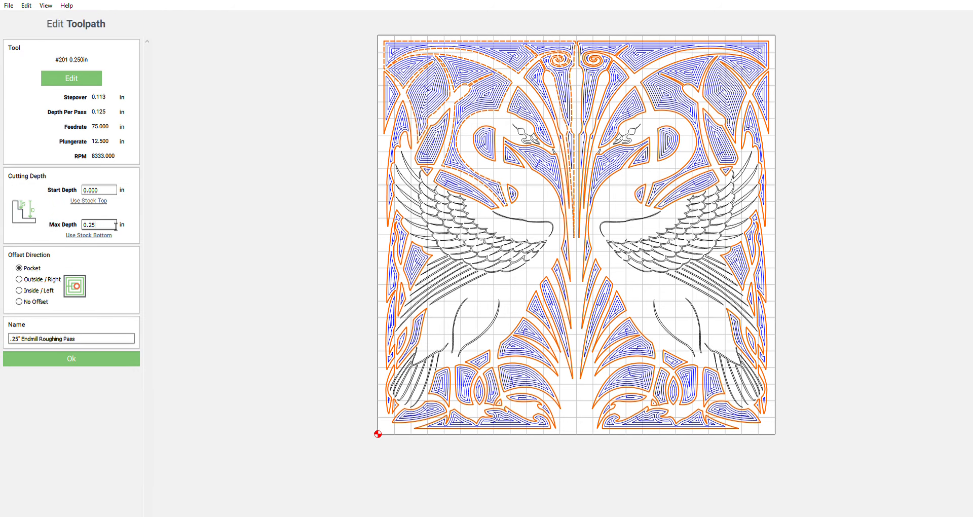
left_click(74, 365)
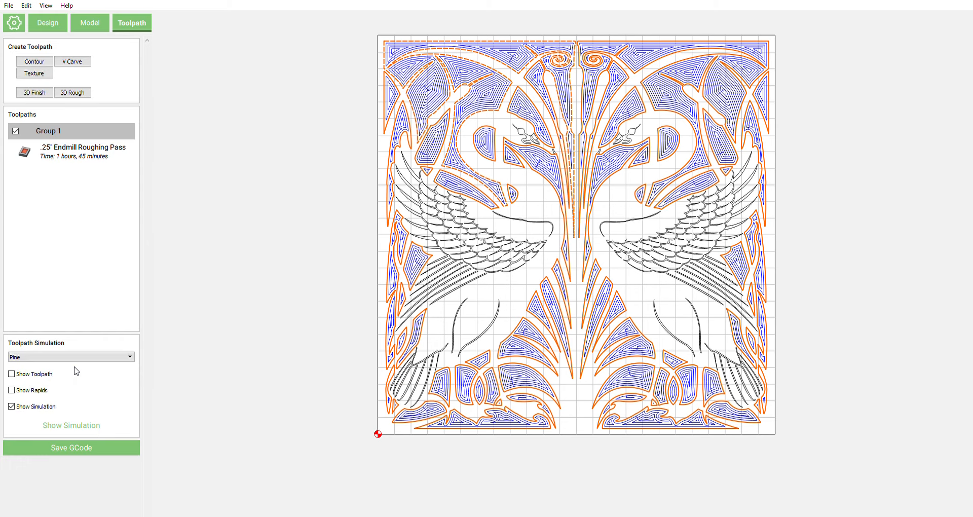
left_click(76, 428)
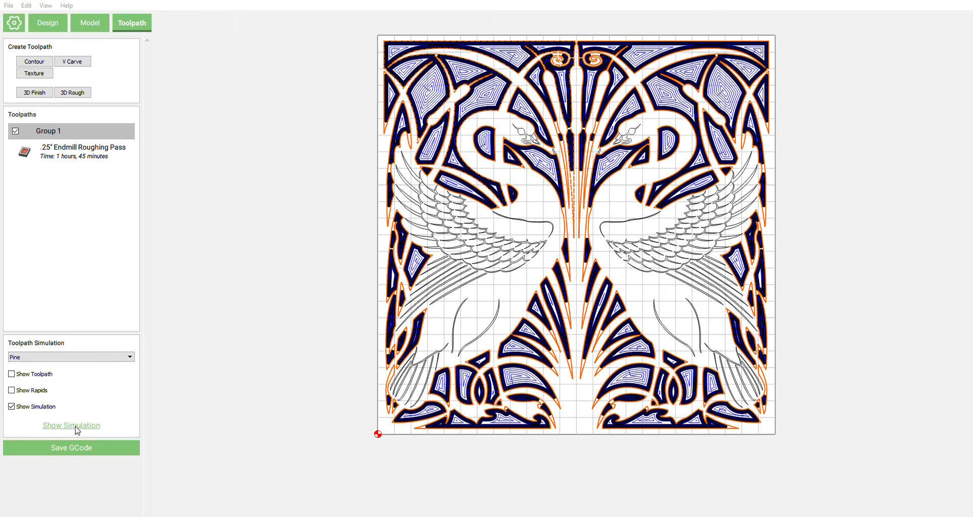
left_click(92, 426)
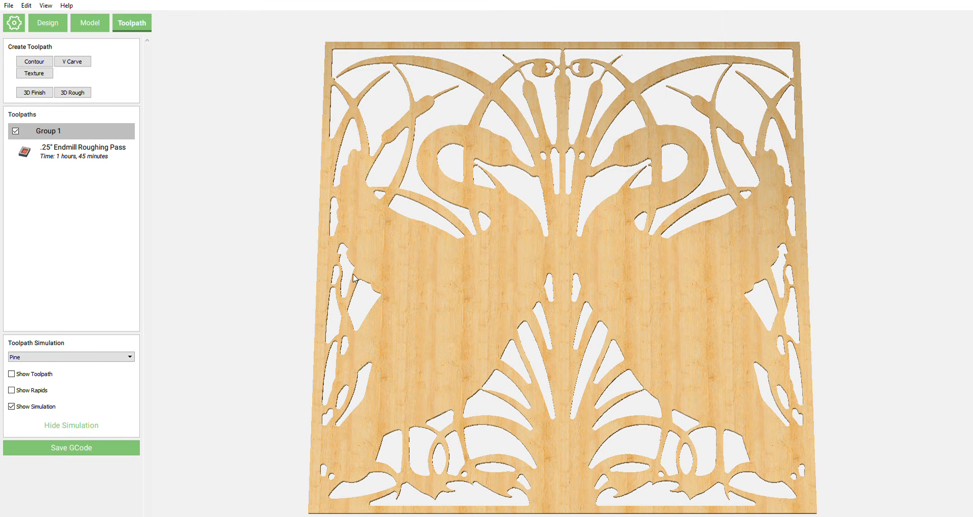
left_click_drag(355, 279, 358, 309)
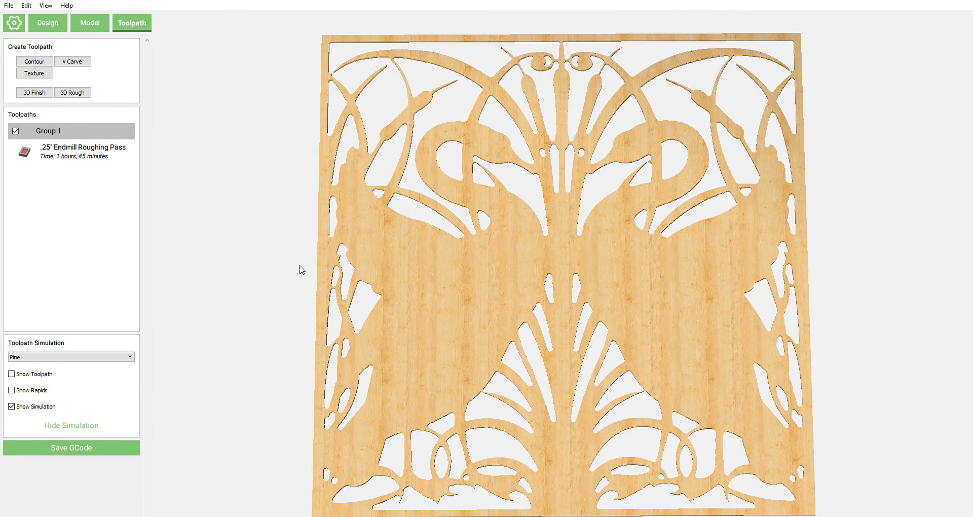
- Start a contour toolpath for the selected background vectors with the #102 0.125 in end mill
left_click(48, 22)
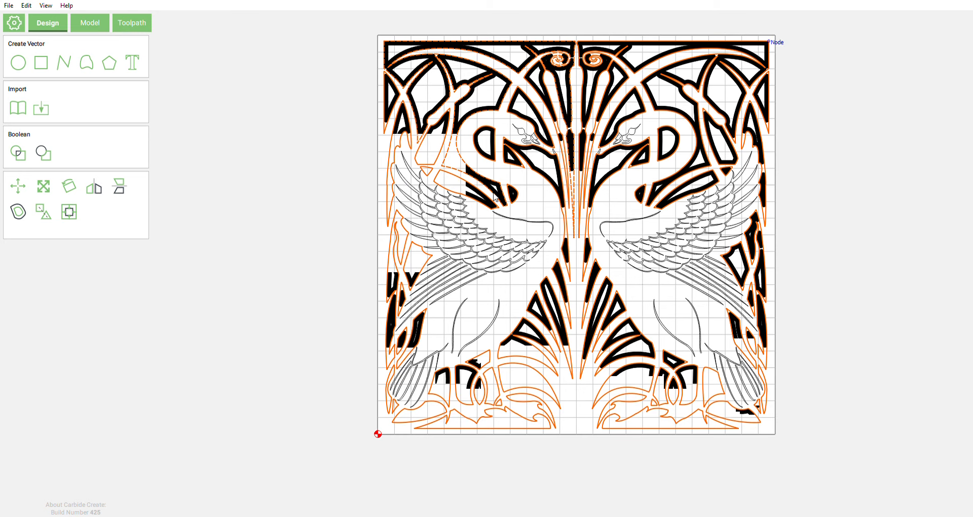
left_click(141, 28)
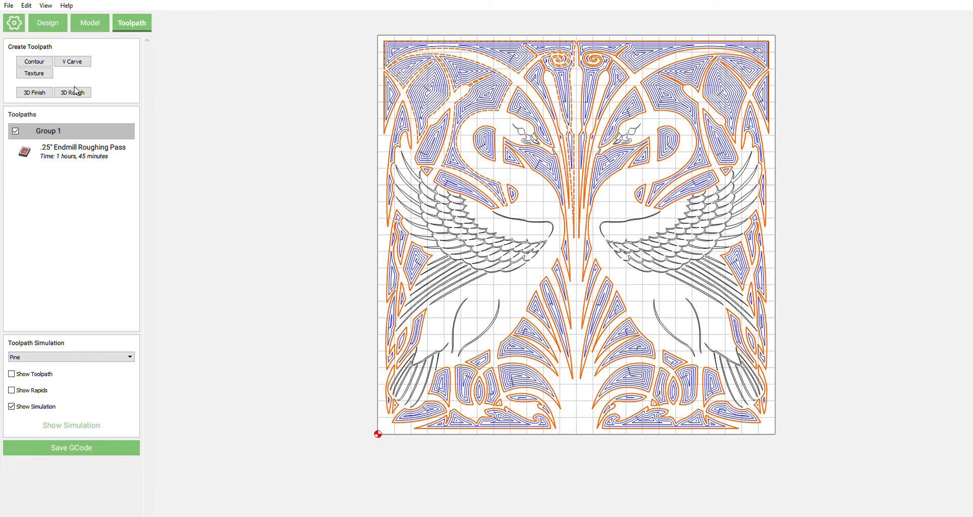
left_click(33, 62)
left_click(78, 81)
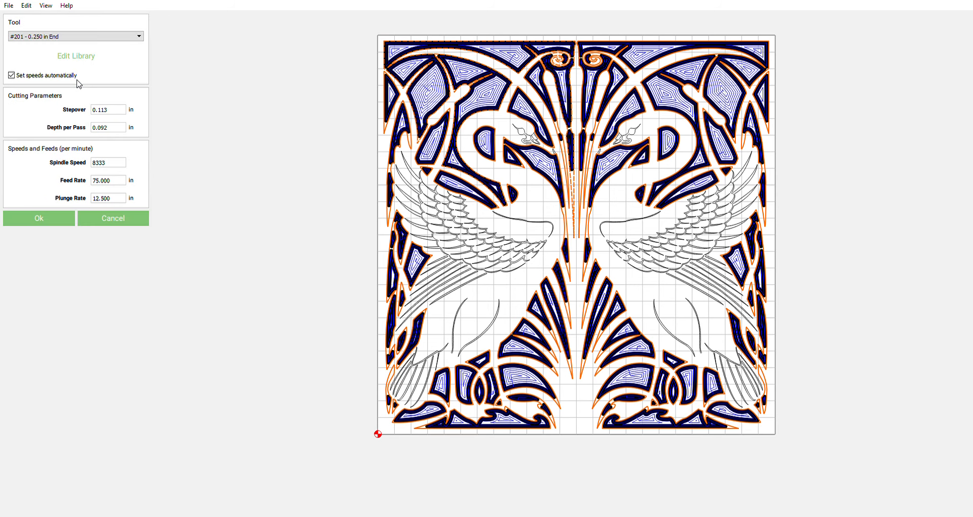
left_click(54, 57)
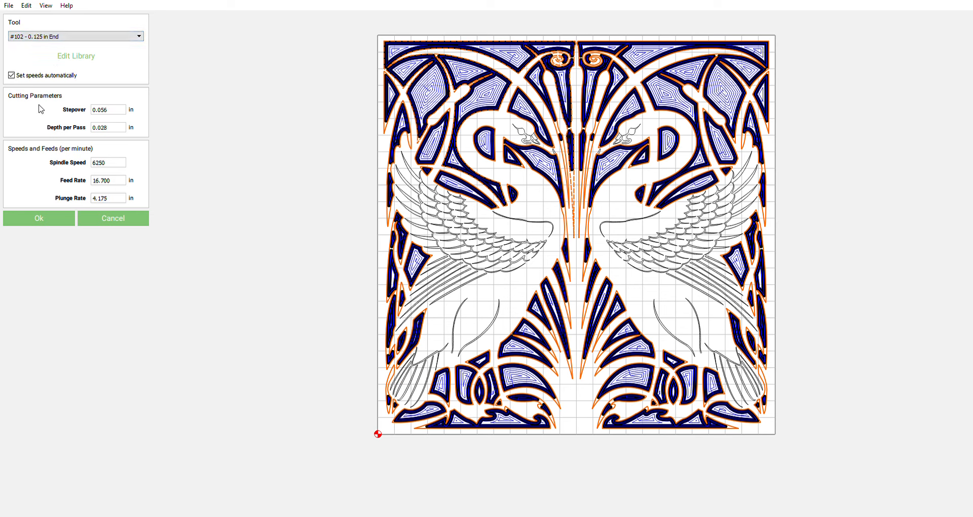
- Override the 0.125 in end mill's automatic speeds with .063 in depth per pass, 25 in feed rate and 7 in plunge rate
left_click(11, 75)
double_click(121, 128)
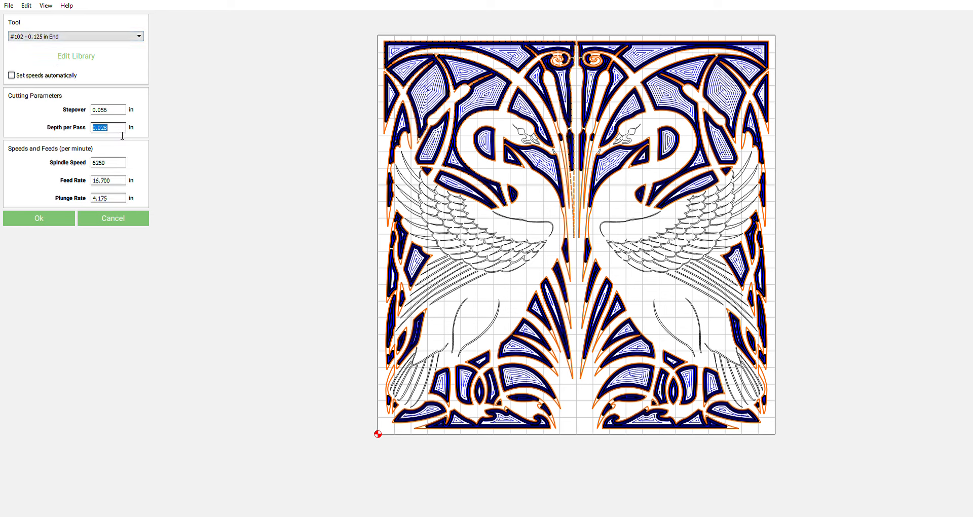
type(".063")
double_click(123, 181)
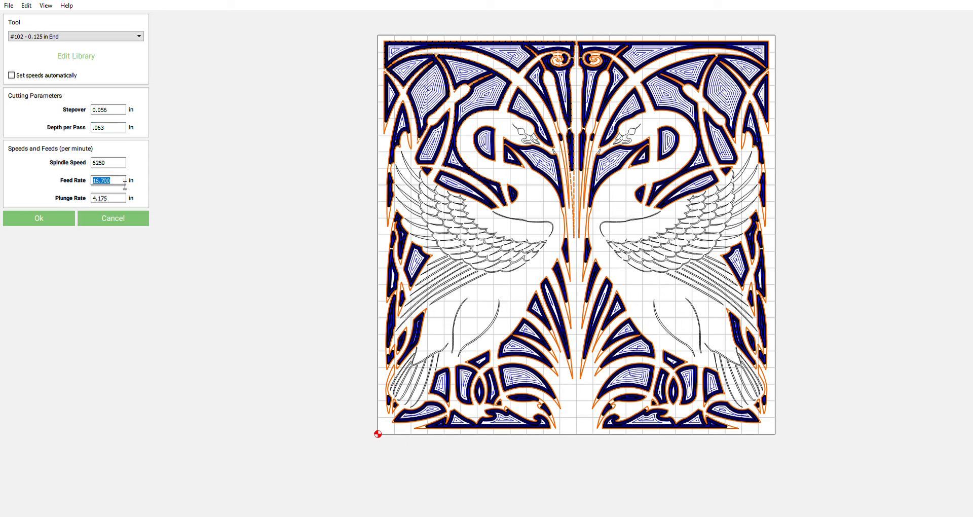
type("25")
double_click(120, 201)
type("7")
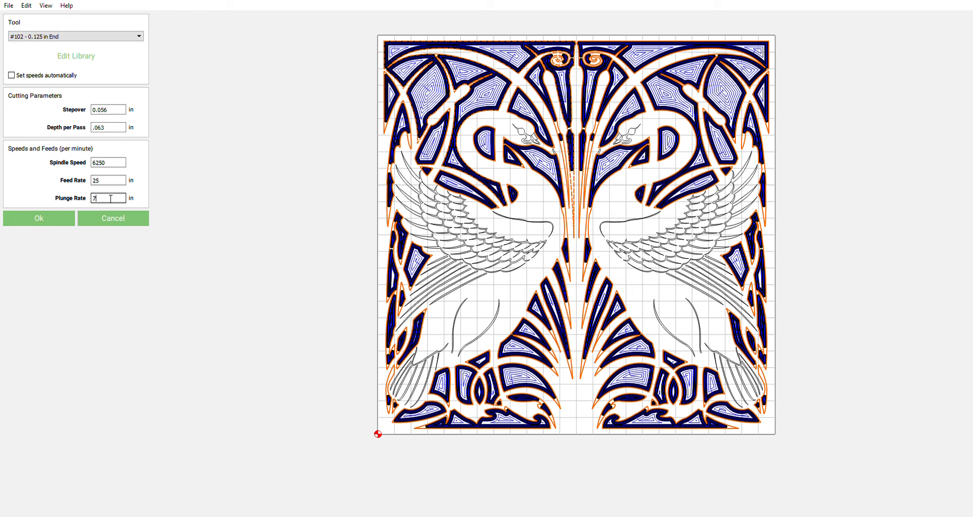
left_click(39, 218)
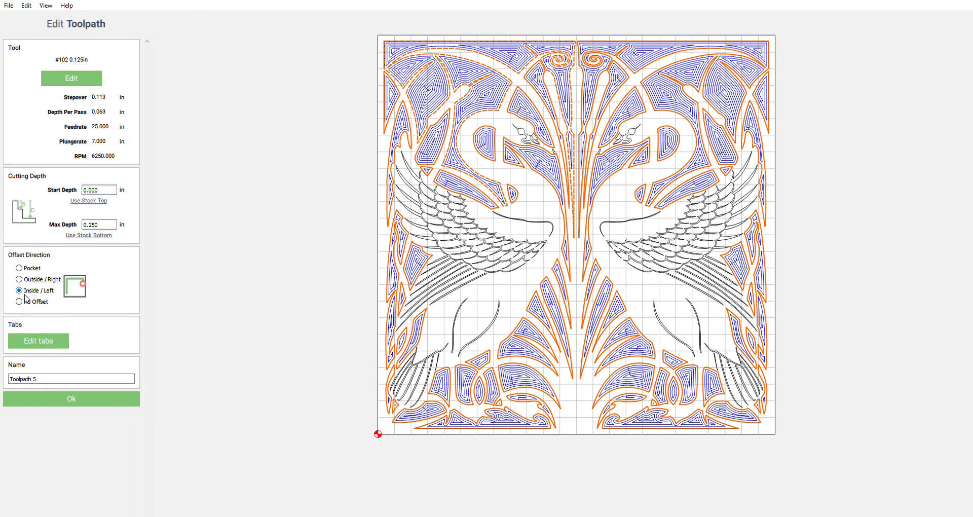
- Create the contour with an Inside / Left offset and 0.250 in maximum depth, and inspect its simulation at an angle
left_click(71, 399)
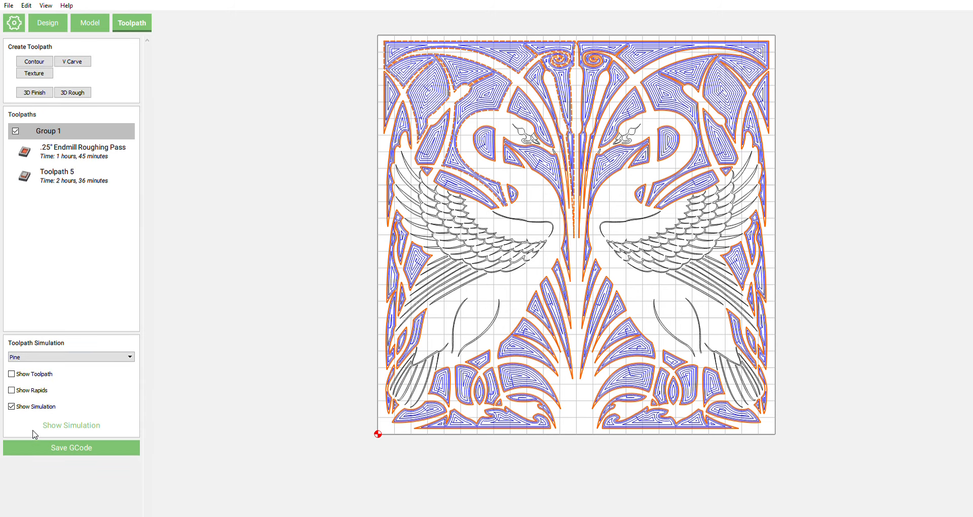
left_click(77, 427)
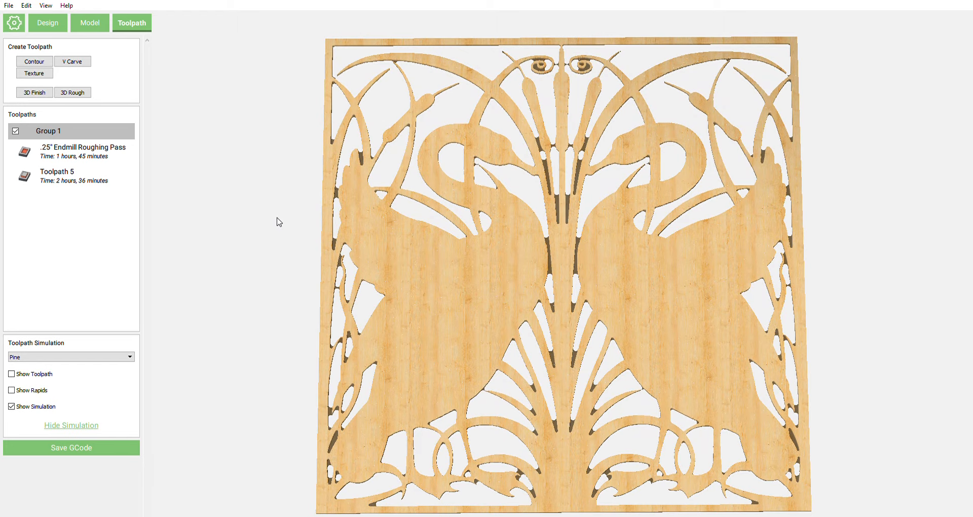
left_click_drag(300, 180, 304, 104)
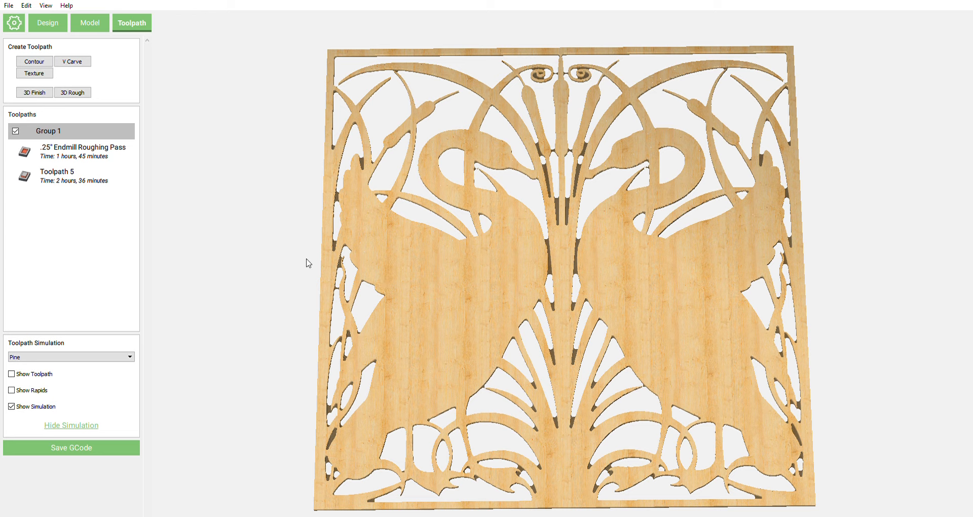
- Increase the maximum depth of Toolpath 5 so the contour cuts fully through the stock, and rerun the simulation
left_click(54, 174)
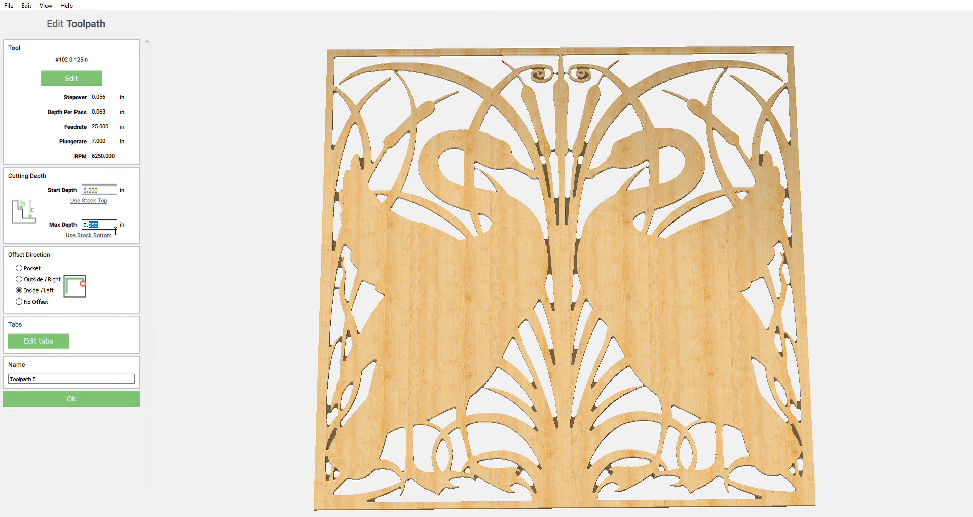
type("1")
key("Return")
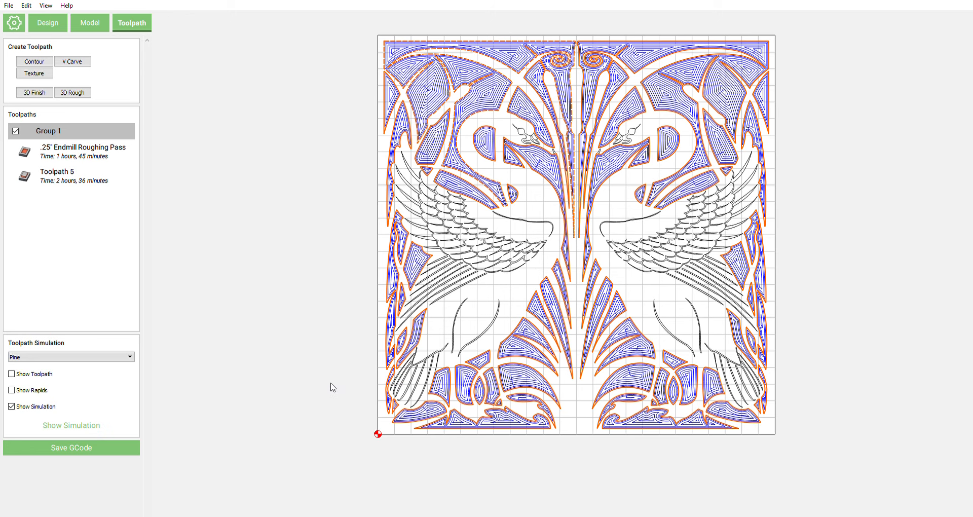
left_click(91, 426)
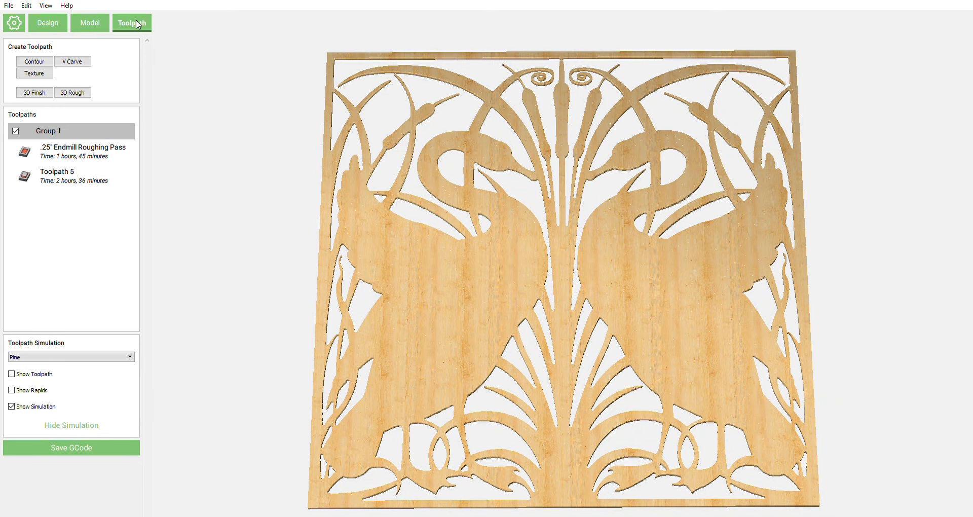
left_click(137, 24)
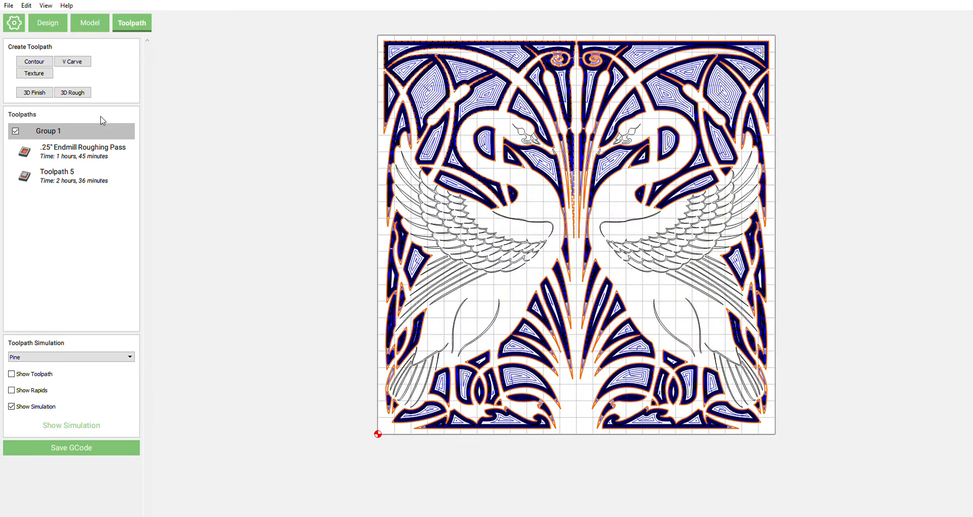
- Clear the background selection and select the left bird's wing feathers together with the curved wing outline above them
left_click(56, 25)
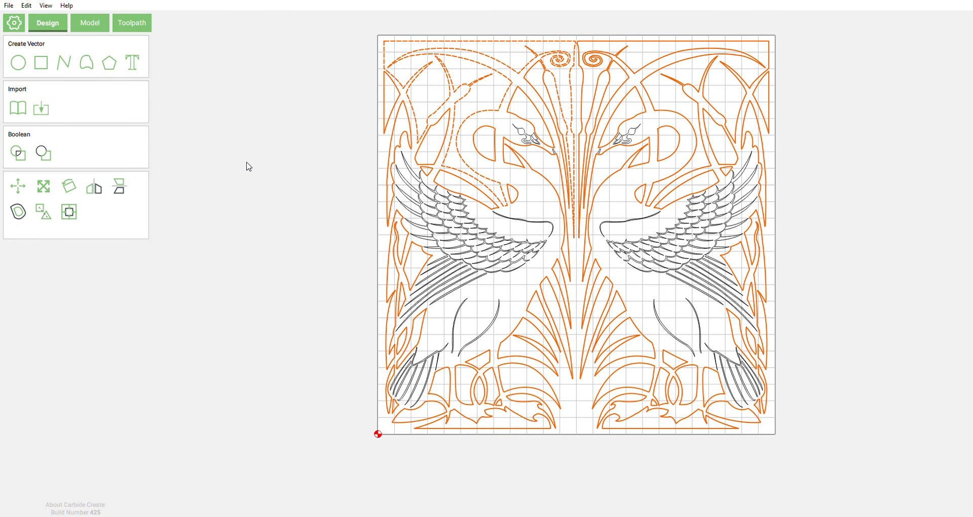
left_click(246, 168)
scroll(487, 177, "up", 4)
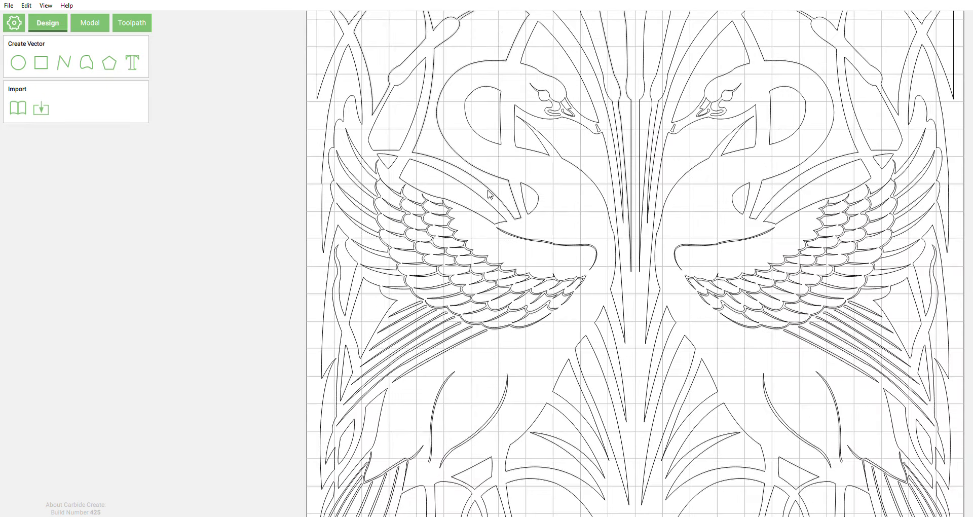
scroll(576, 233, "down", 4)
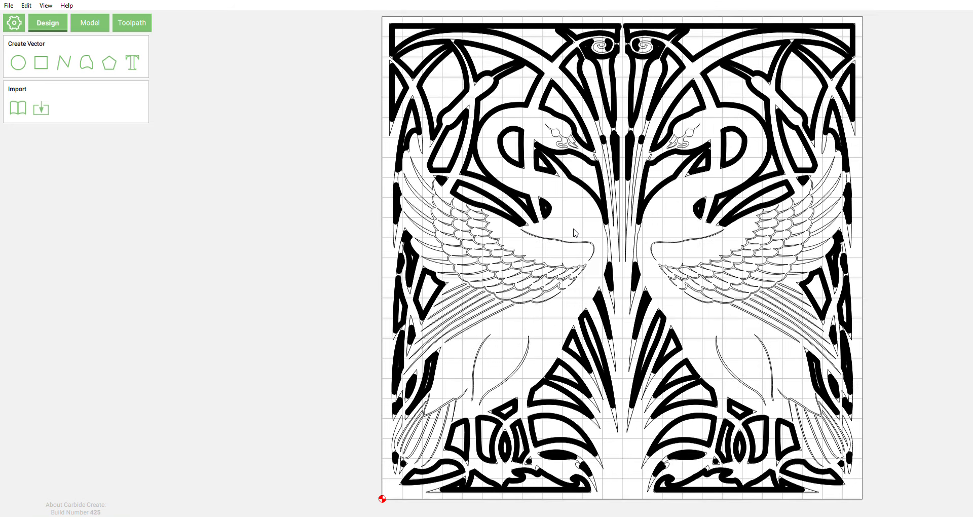
scroll(557, 249, "up", 5)
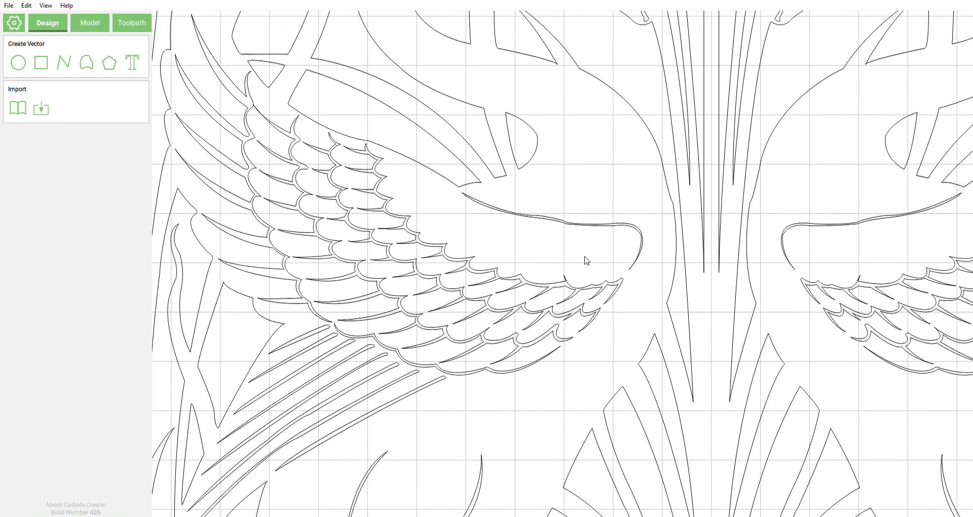
left_click_drag(584, 261, 307, 447)
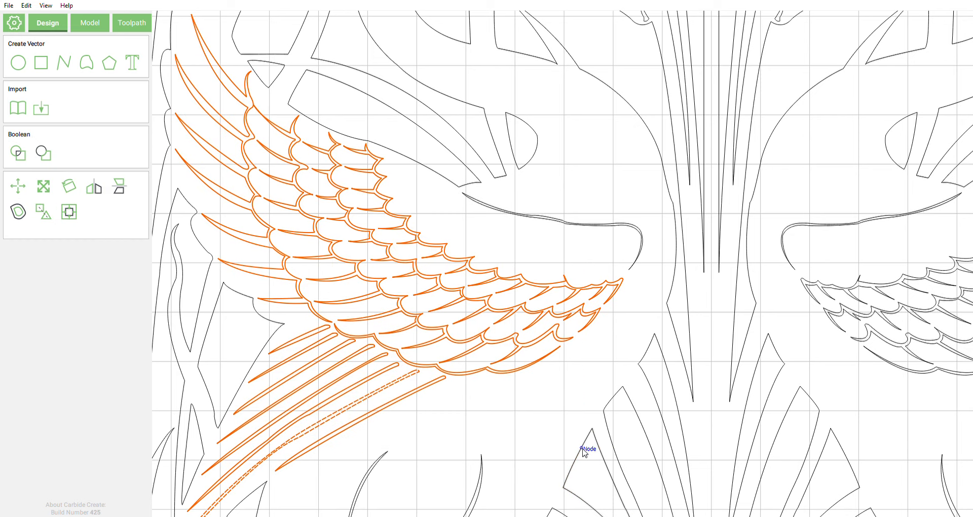
left_click(501, 208, "shift")
scroll(415, 290, "down", 1)
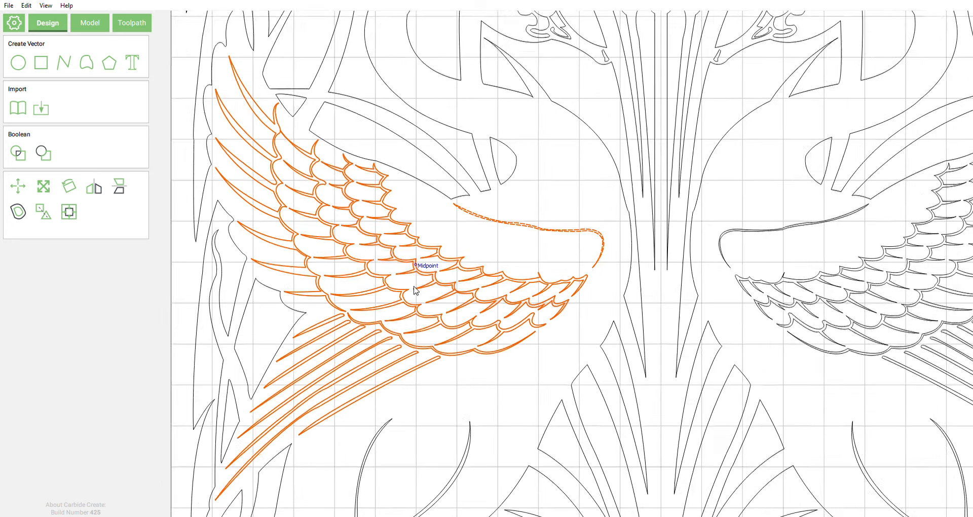
- Add the left bird's tail feathers and two leg lines to the selection, leaving out the adjacent background shape
scroll(414, 288, "down", 1)
scroll(611, 118, "down", 5)
scroll(460, 437, "up", 3)
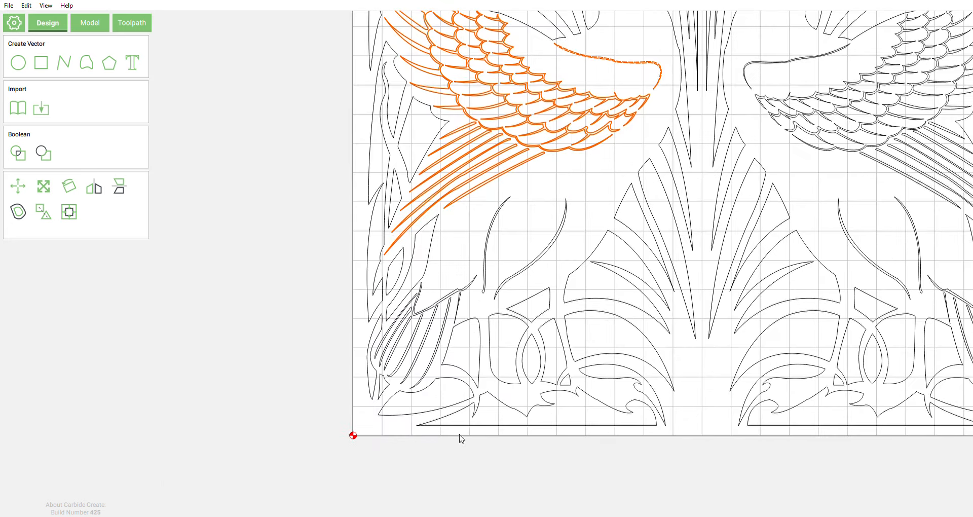
scroll(451, 380, "up", 2)
left_click_drag(484, 188, 378, 279)
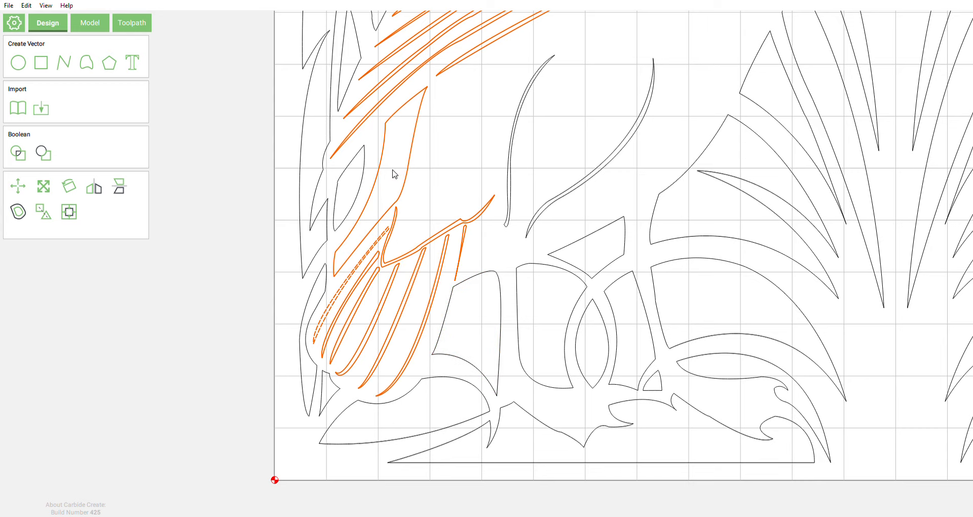
left_click(407, 165, "shift")
left_click(508, 146, "shift")
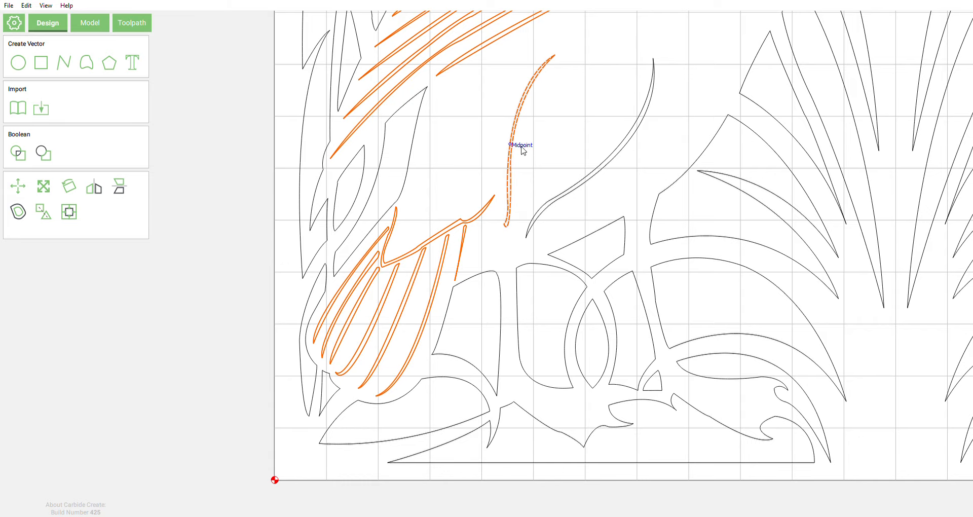
left_click(565, 188, "shift")
scroll(331, 237, "down", 2)
scroll(273, 406, "down", 3)
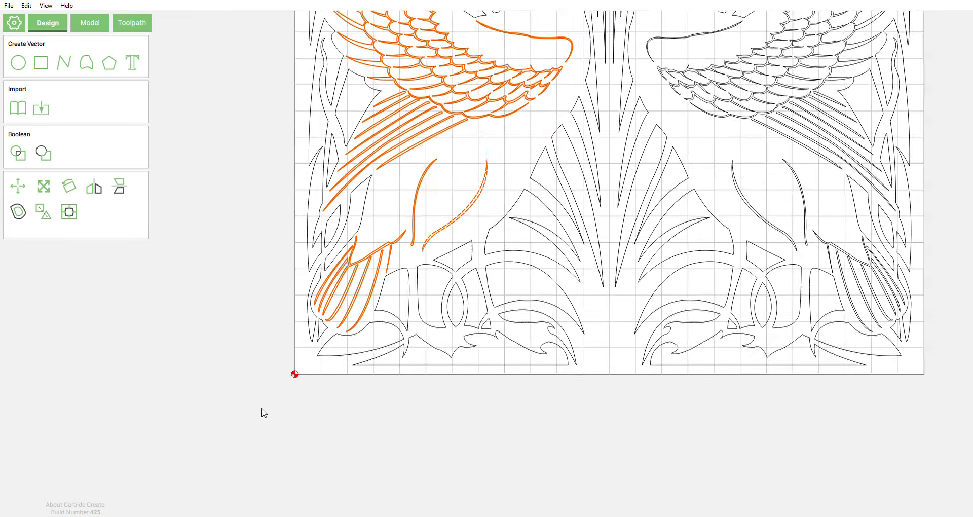
- Add the right bird's tail feathers and its two leg lines to the selection
scroll(714, 304, "up", 5)
scroll(704, 302, "up", 2)
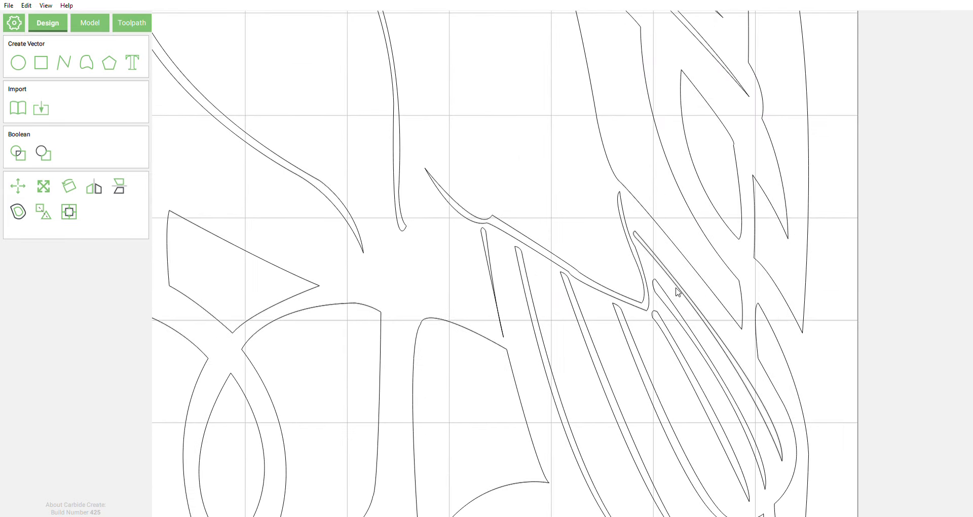
mouse_move(684, 277)
left_mouse_down()
mouse_move(529, 320)
mouse_move(491, 319)
left_mouse_up()
left_click_drag(426, 81, 235, 176, "shift")
scroll(391, 182, "down", 8)
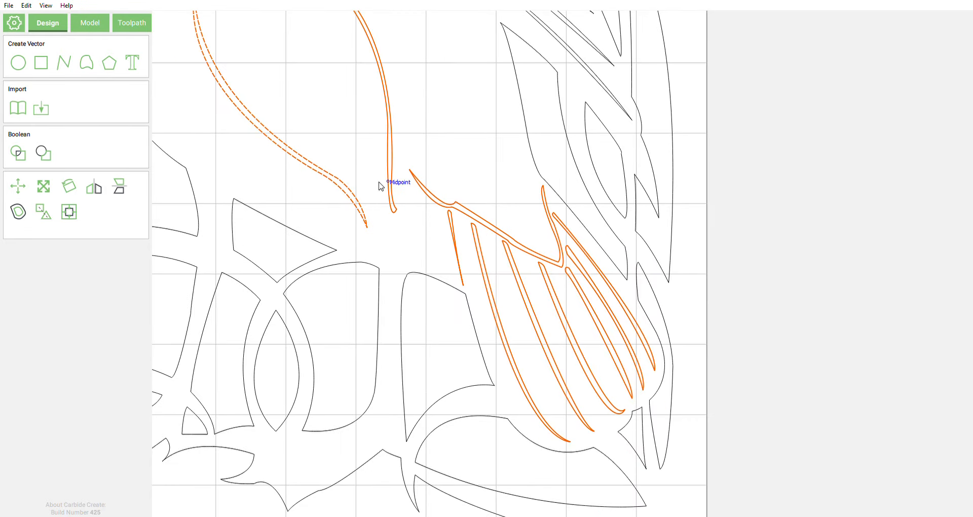
- Add the right bird's wing feathers and curved wing outline to the selection, leaving out the adjacent background shape above the wing
scroll(562, 259, "up", 5)
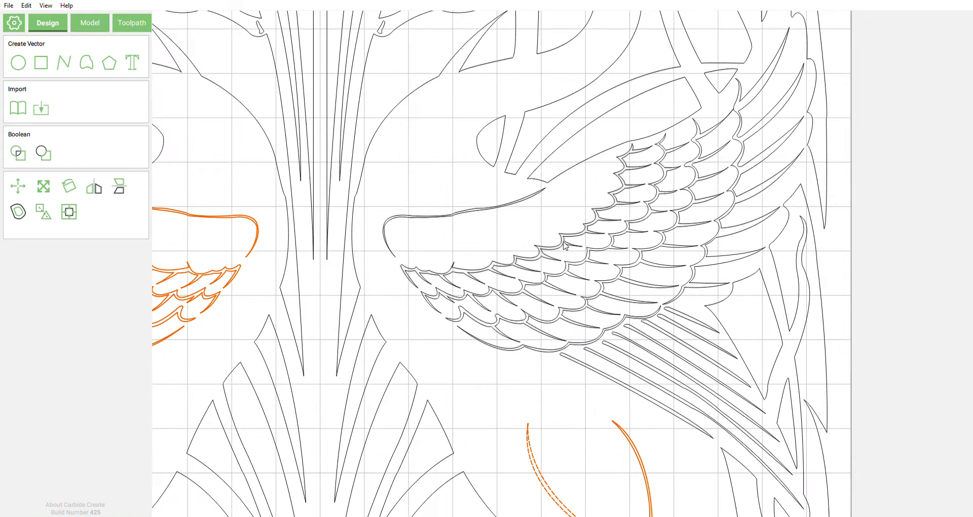
left_click_drag(607, 164, 489, 407)
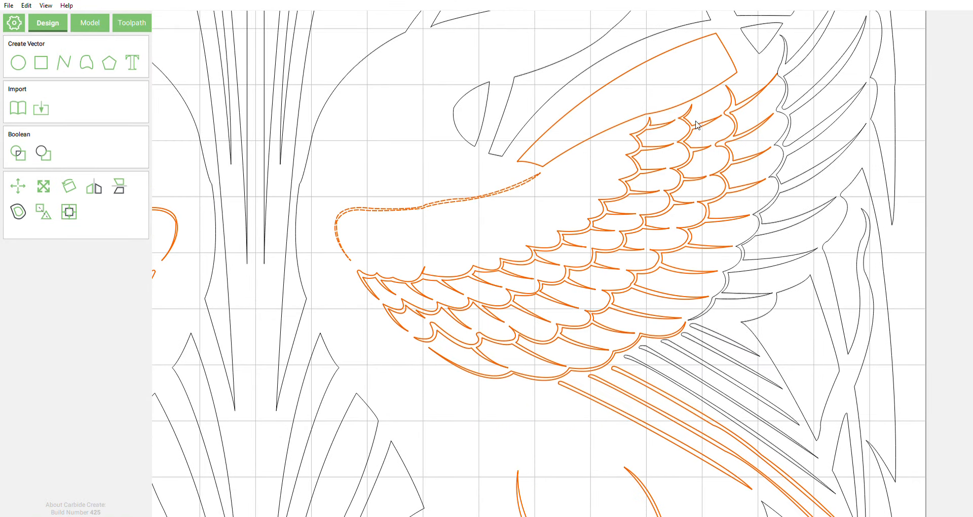
left_click(591, 96, "shift")
- Add the right bird's remaining long feathers below the wing and the outer wing feather outline to the selection
left_click(673, 377, "shift")
left_click(679, 372, "shift")
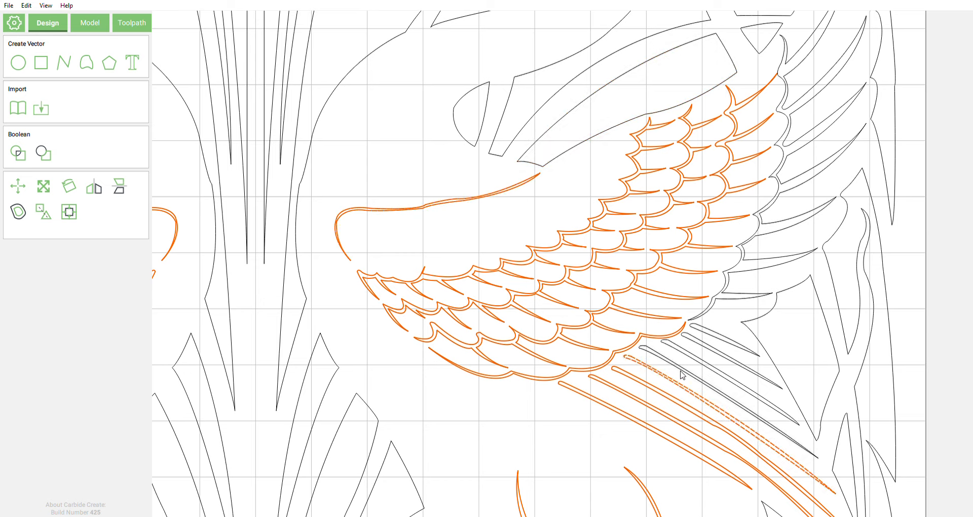
left_click(712, 351, "shift")
left_click(717, 338, "shift")
left_click(715, 298, "shift")
scroll(725, 252, "down", 1)
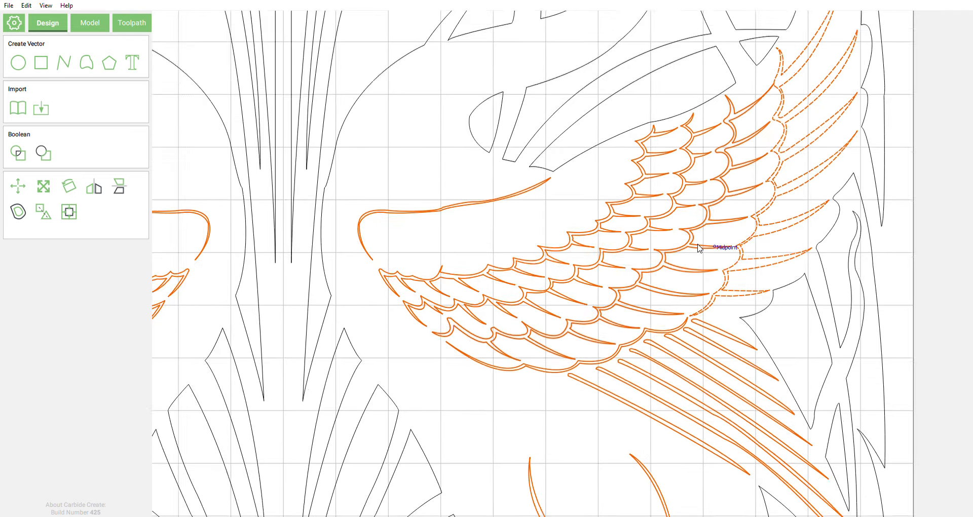
- Add the left bird's eye and face details and the small mark at its beak tip to the selection
scroll(700, 248, "down", 5)
scroll(468, 129, "up", 3)
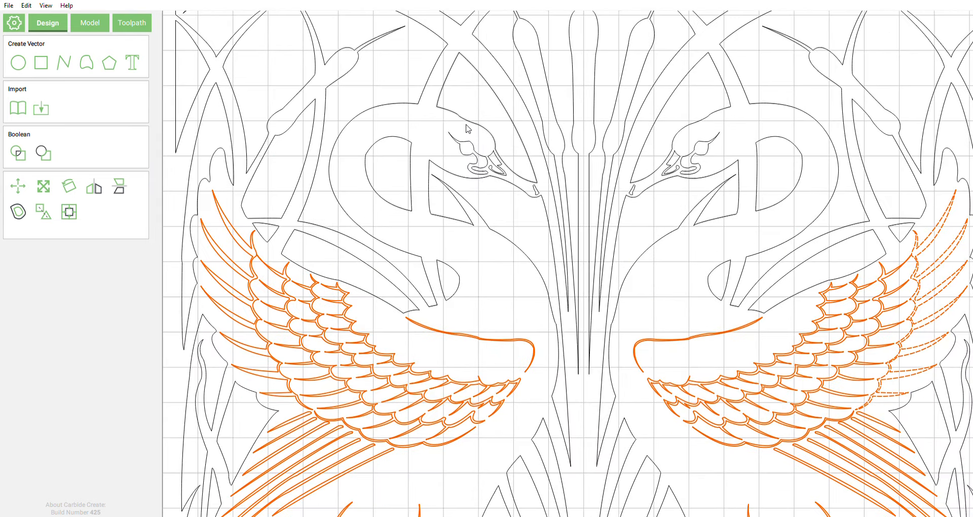
scroll(469, 129, "up", 3)
left_click(485, 176, "shift")
left_click(522, 203, "shift")
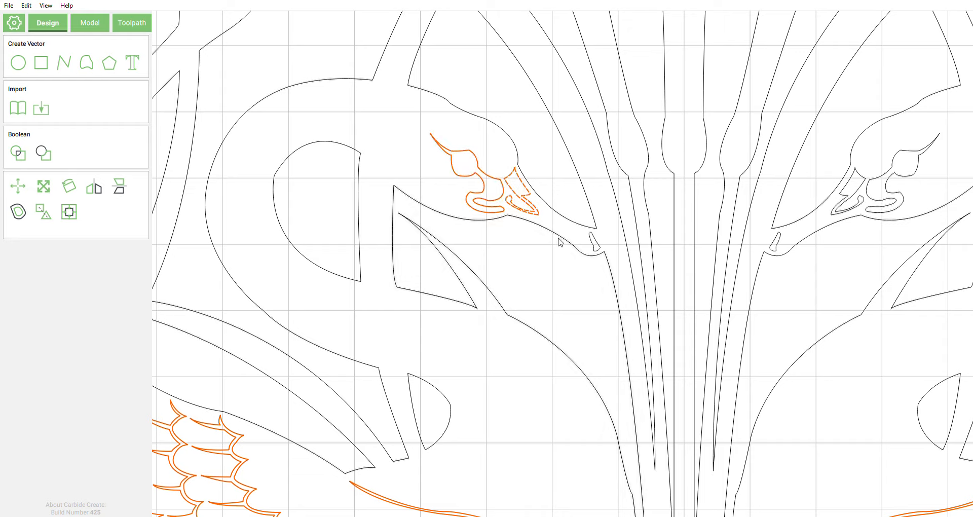
left_click(596, 243, "shift")
- Add the right bird's beak-tip mark and its eye and face details to the selection, and check the whole design
left_click(778, 241, "shift")
left_click(887, 188, "shift")
left_click(857, 200, "shift")
scroll(675, 208, "down", 1)
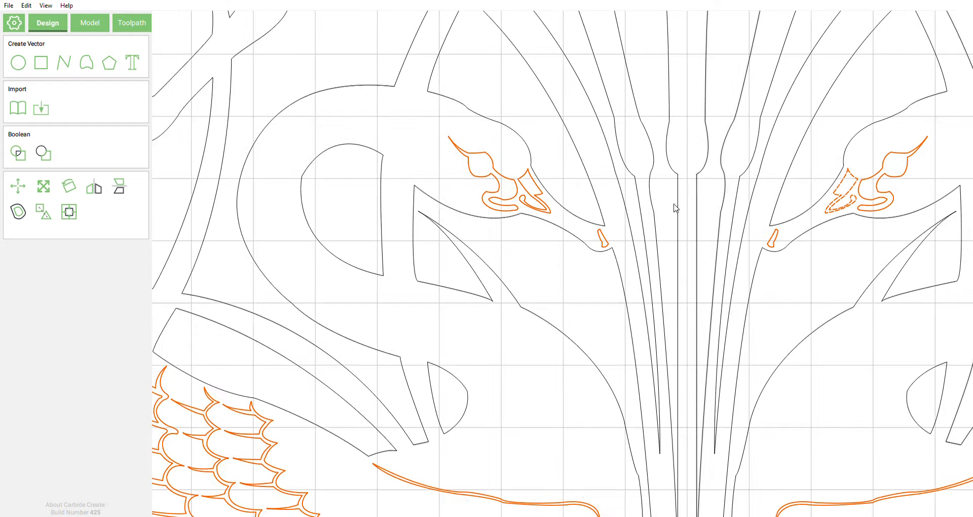
scroll(676, 207, "down", 8)
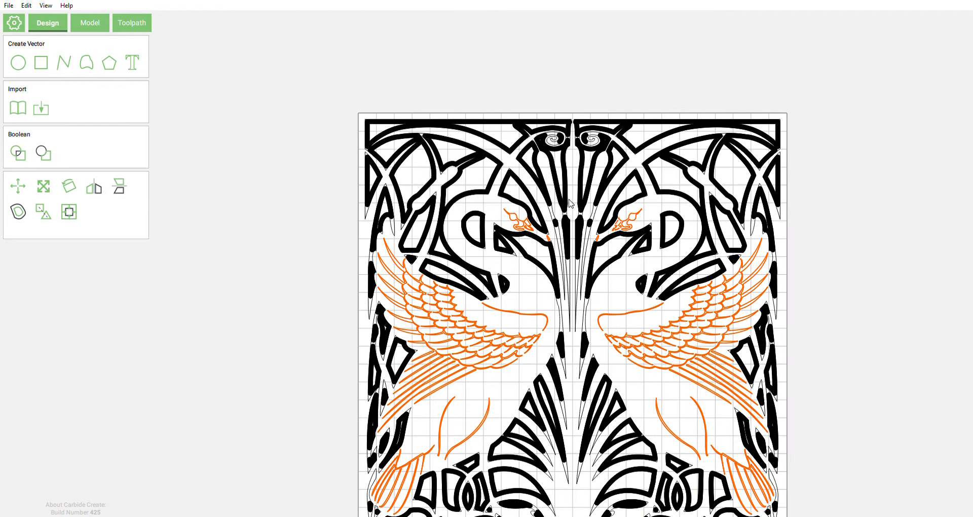
scroll(577, 381, "down", 1)
middle_click_drag(601, 353, 586, 269)
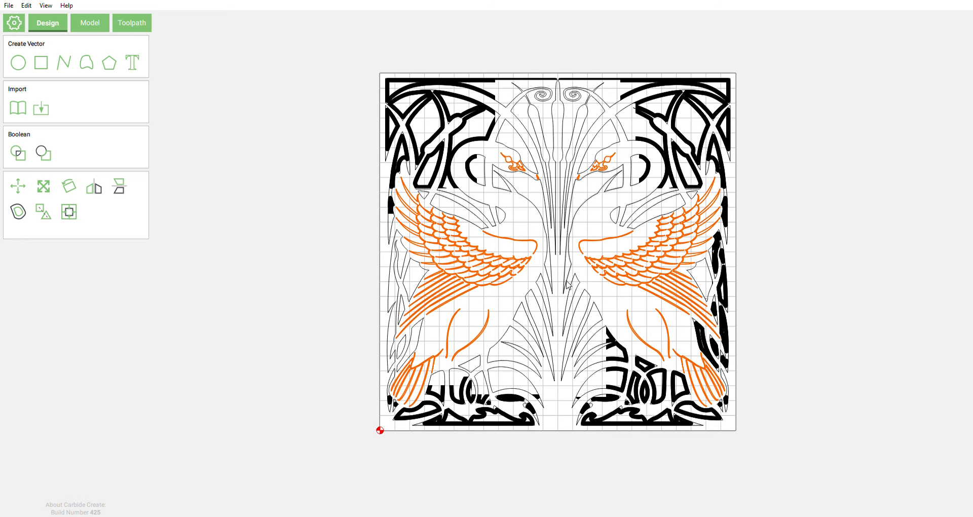
middle_click_drag(581, 282, 562, 298)
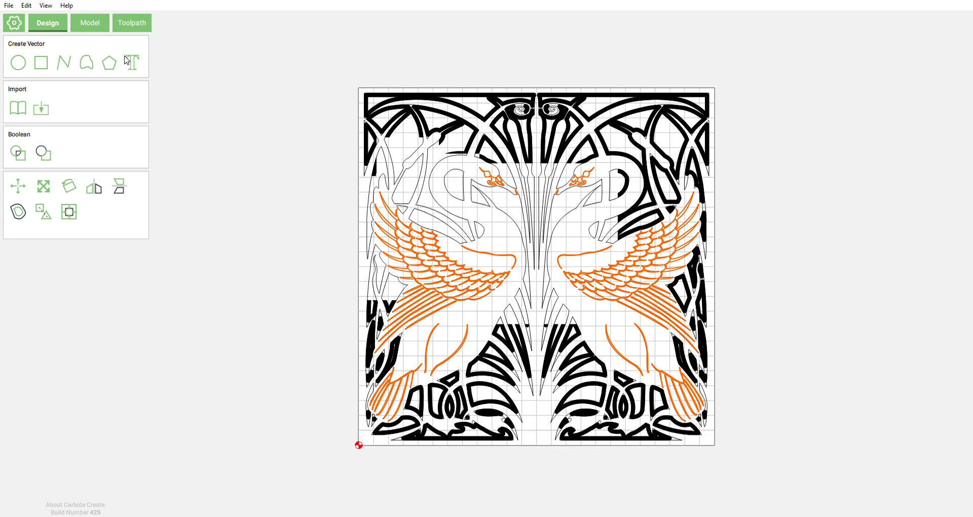
- Create a V Carve toolpath for the selected bird details with the #302 0.500 in Vee tool
left_click(131, 26)
left_click(80, 62)
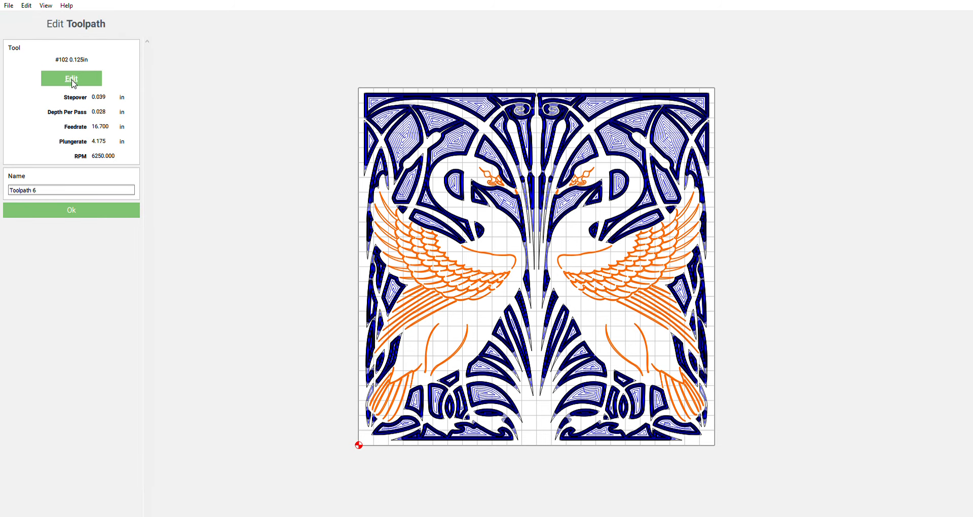
left_click(73, 77)
left_click(42, 38)
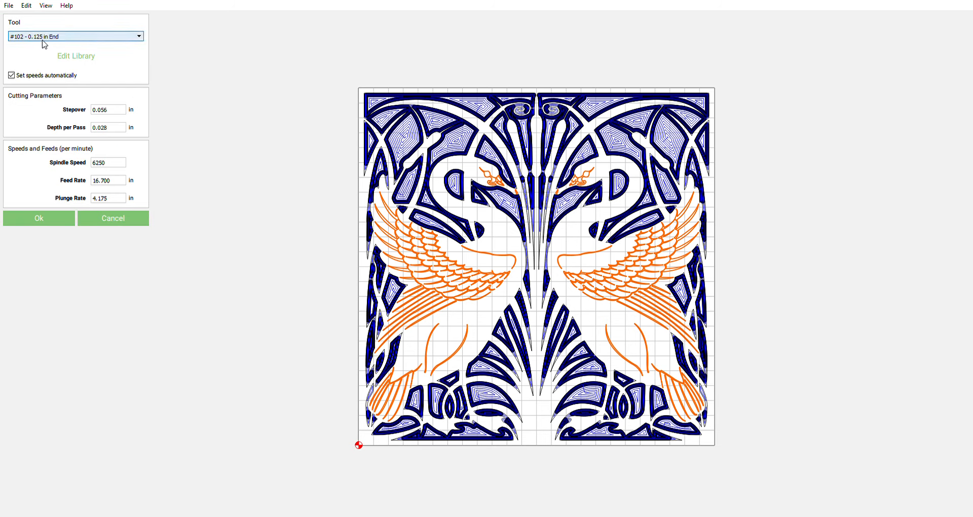
left_click(28, 158)
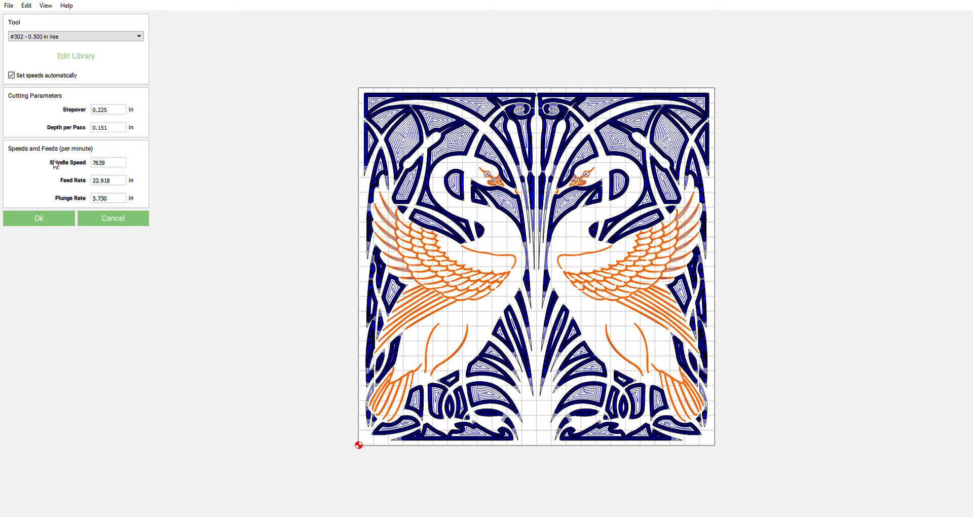
left_click(41, 220)
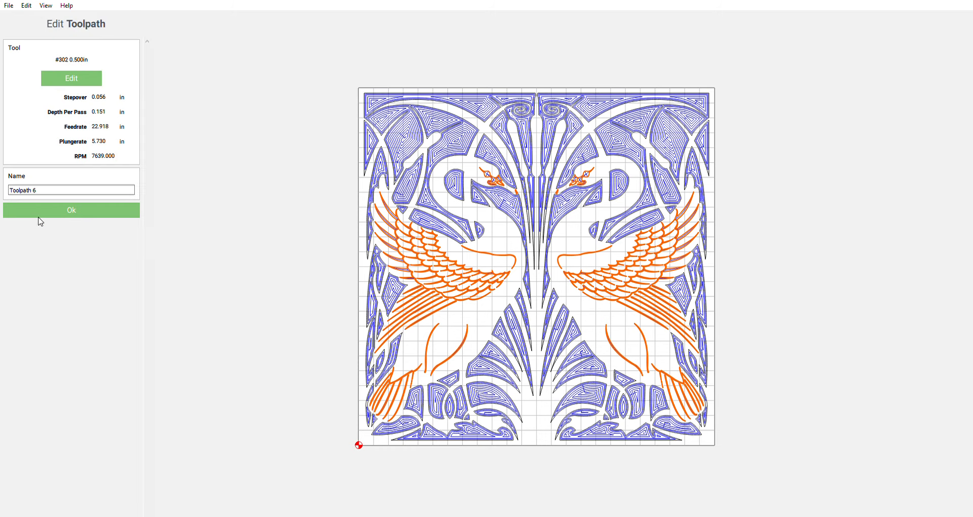
left_click(77, 212)
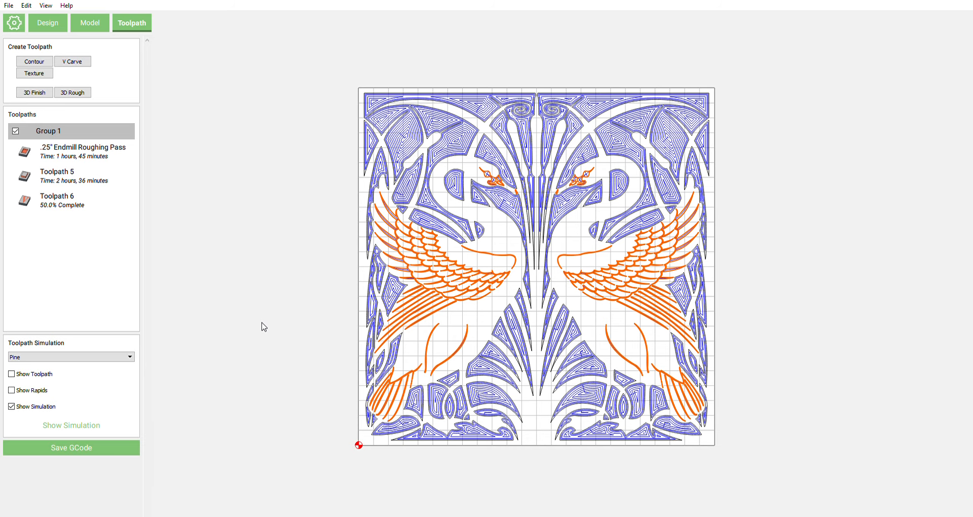
- Reopen the V-carve Toolpath 6 to review its tool settings, and accept them
left_click(59, 209)
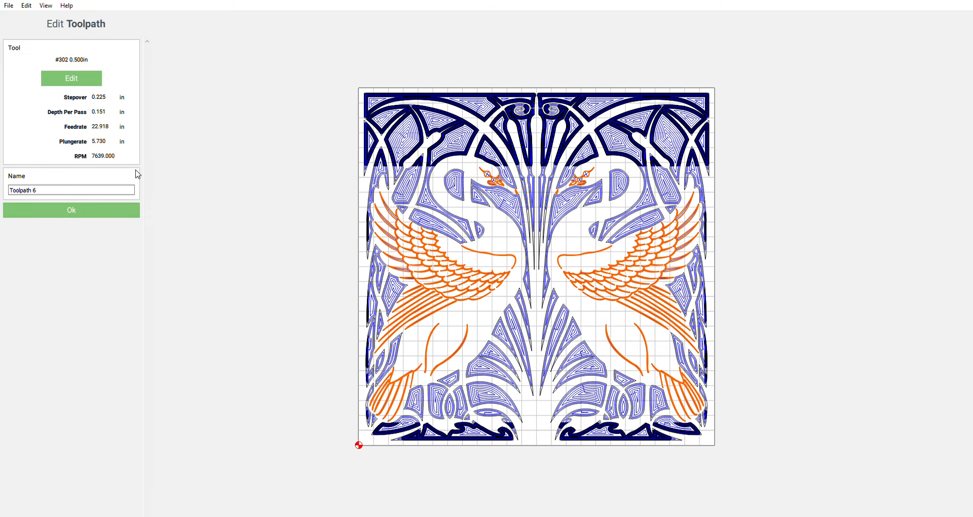
left_click(72, 211)
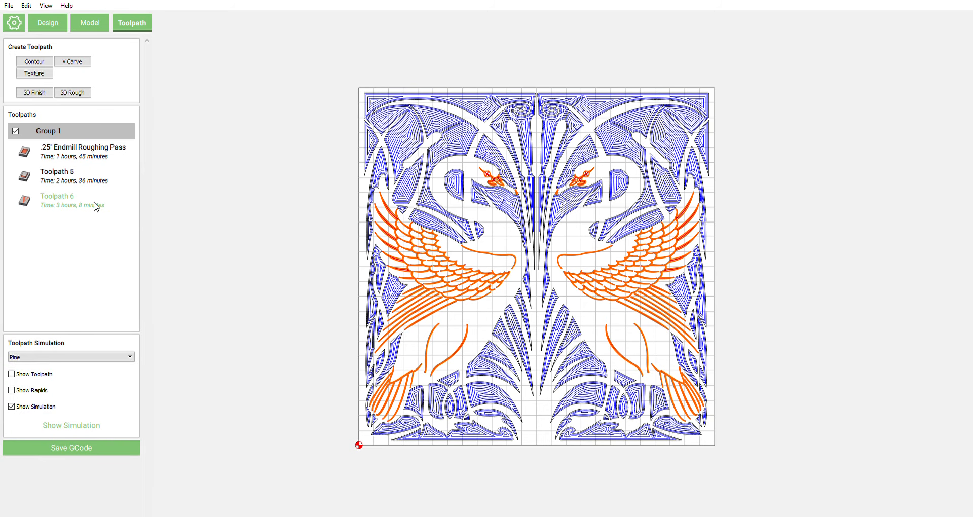
double_click(60, 203)
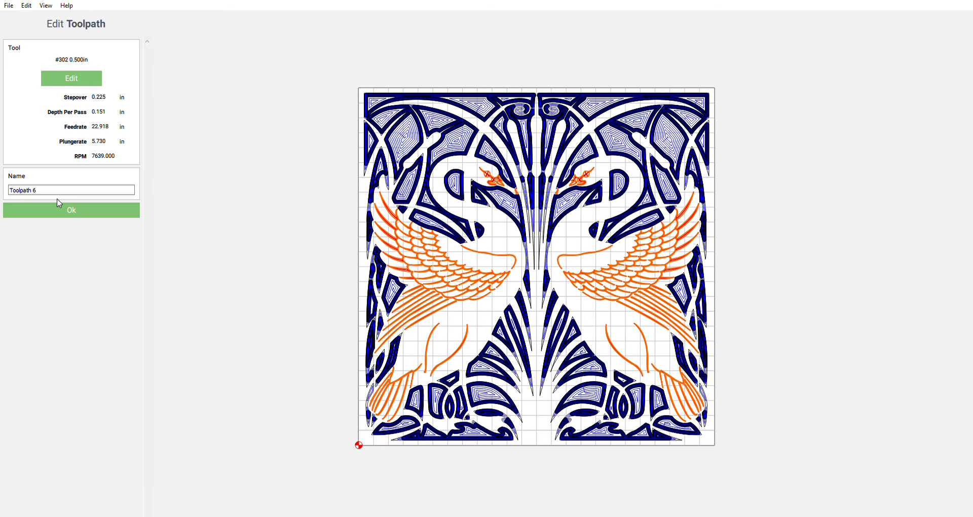
left_click(77, 214)
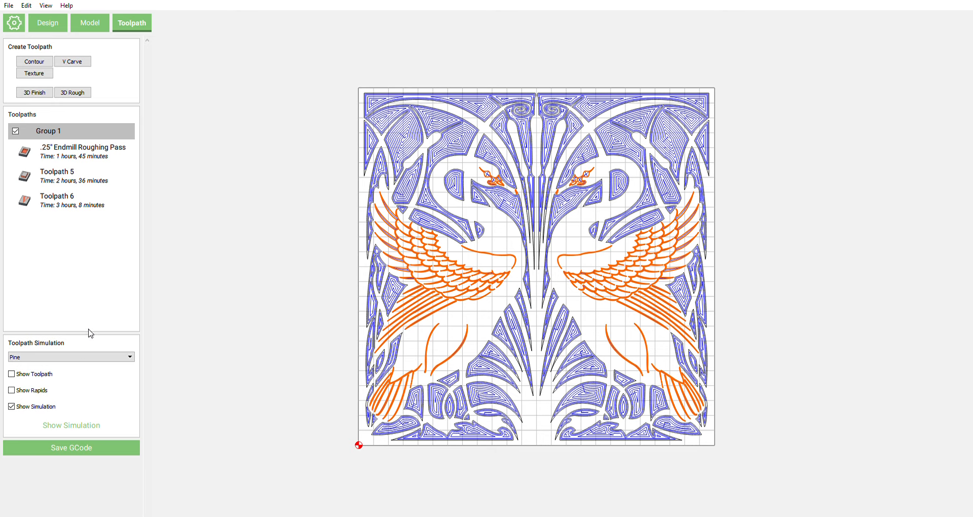
- Simulate all toolpaths in pine and inspect the carved heads, the wing feathers and the whole panel from different angles
left_click(78, 426)
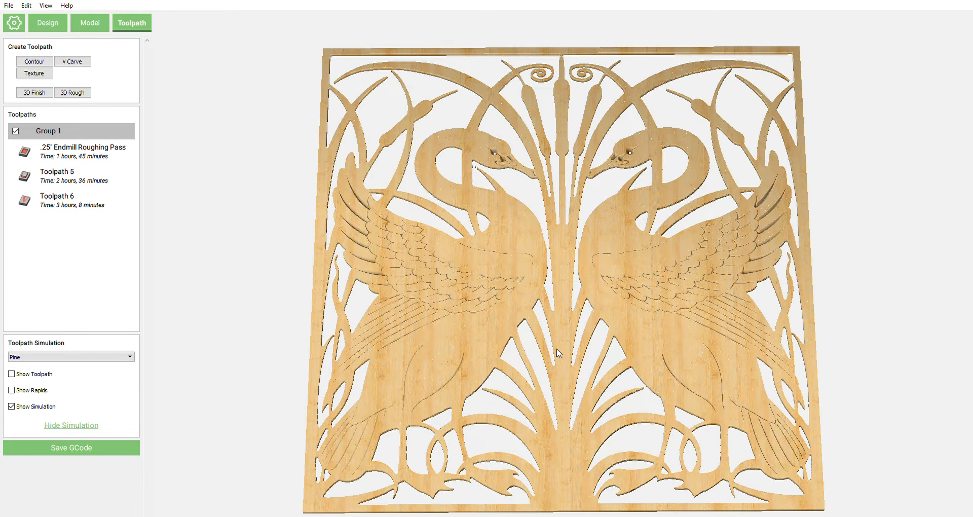
left_click_drag(559, 354, 547, 504)
scroll(493, 152, "up", 9)
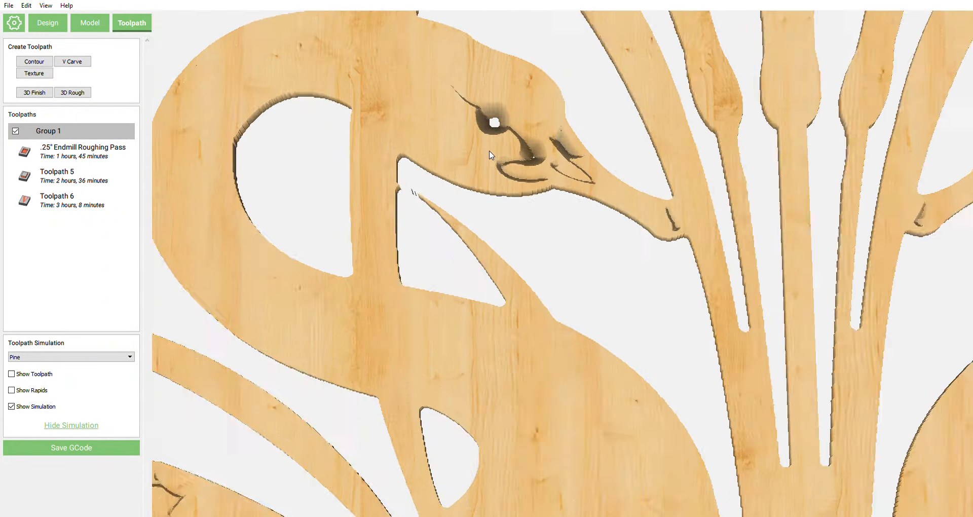
left_click_drag(532, 301, 523, 396)
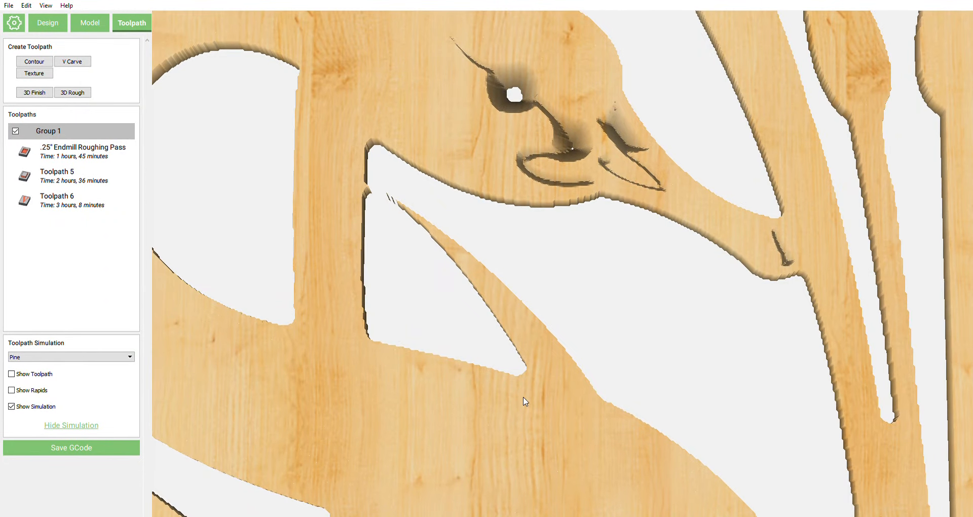
scroll(524, 390, "down", 8)
middle_click_drag(635, 462, 571, 277)
scroll(571, 277, "up", 2)
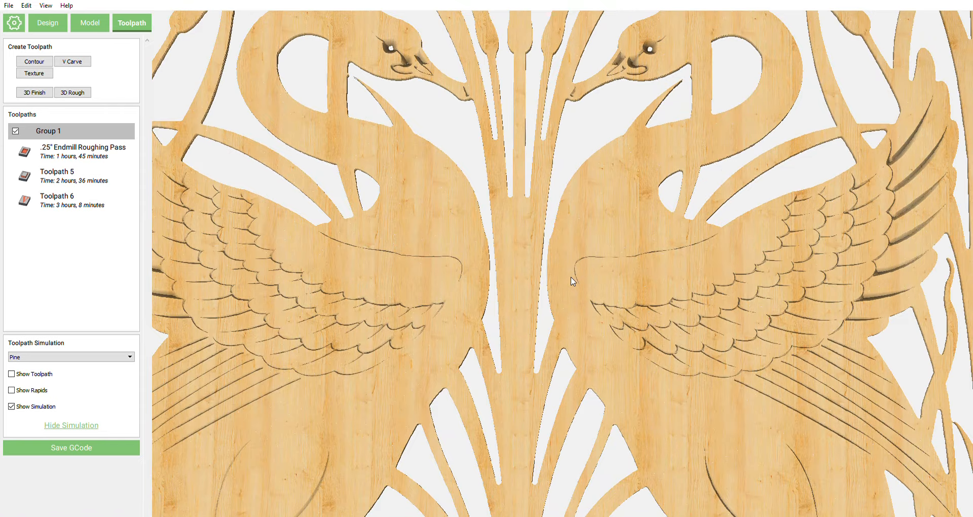
left_click_drag(585, 365, 579, 259)
scroll(579, 260, "down", 8)
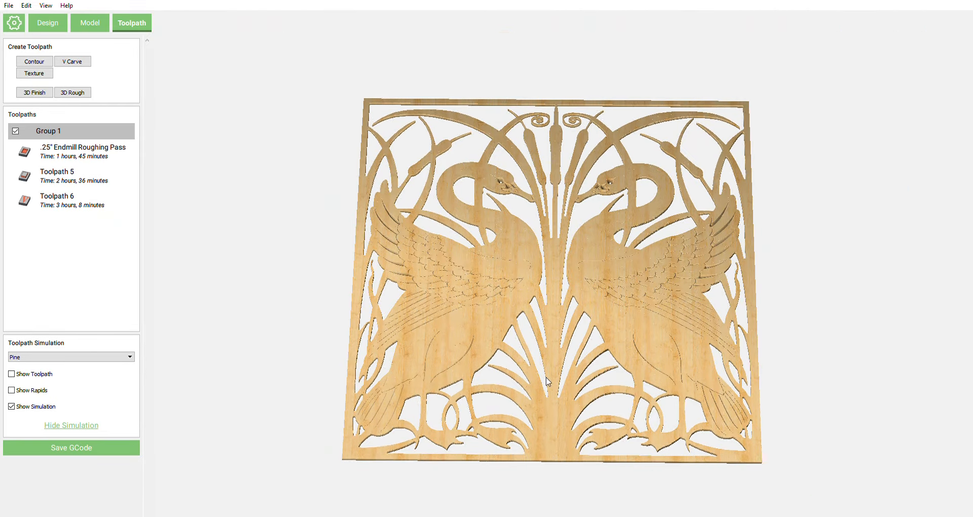
left_click_drag(547, 384, 552, 302)
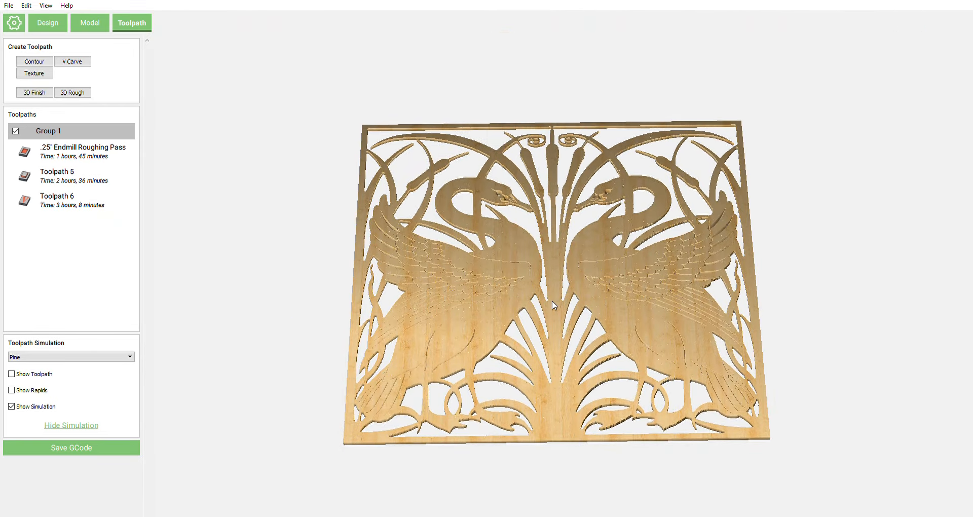
- Open the settings of the contour Toolpath 5 to review its tool, depth and offset, and accept them
double_click(66, 175)
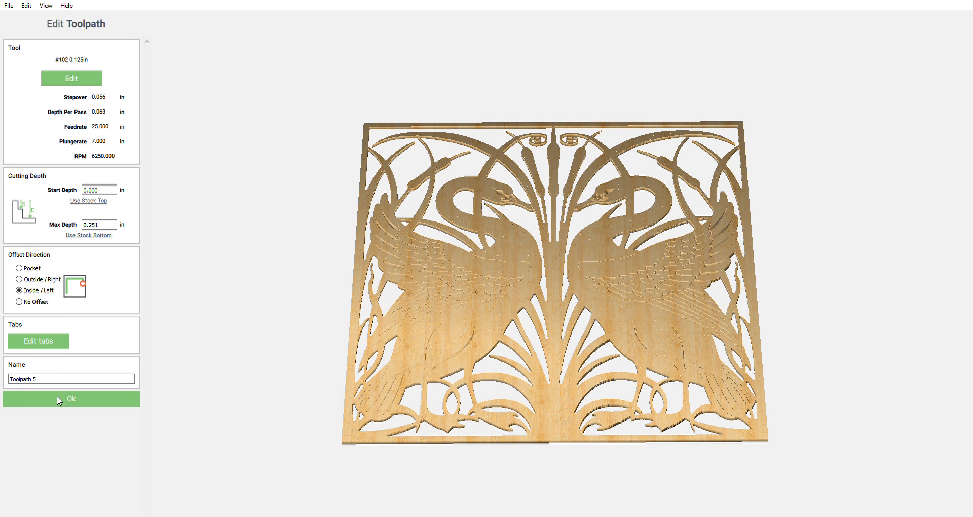
left_click(75, 402)
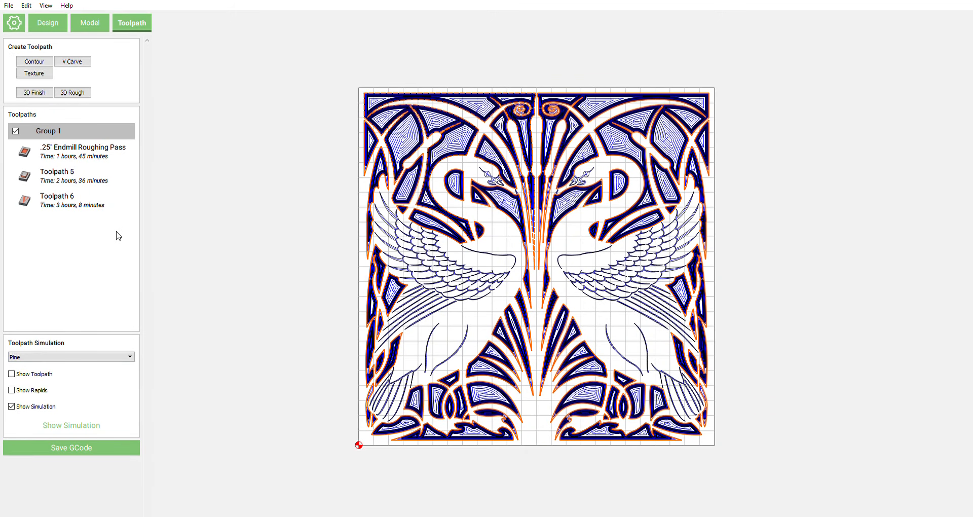